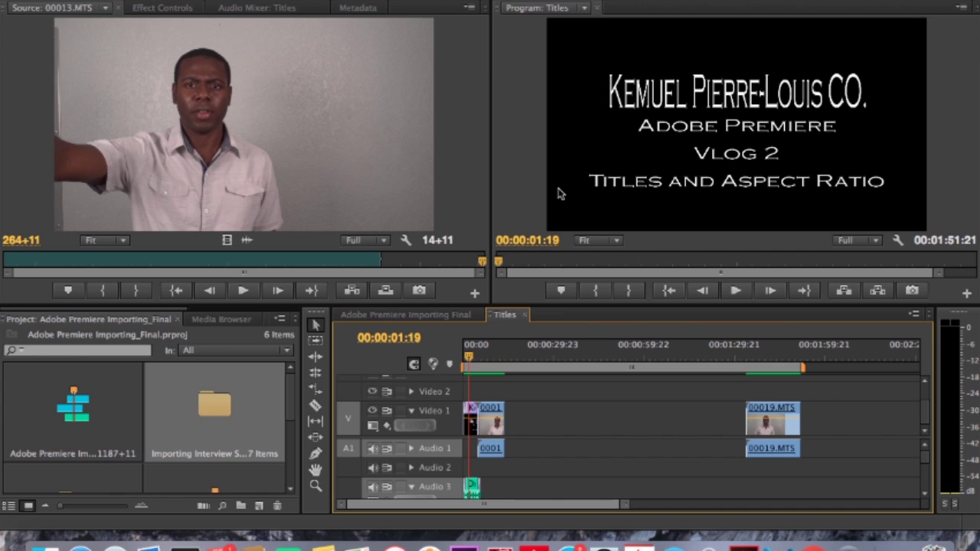
# - Preview the Titles sequence at 00:00:07:15
pyautogui.click(526, 442)
pyautogui.click(526, 436)
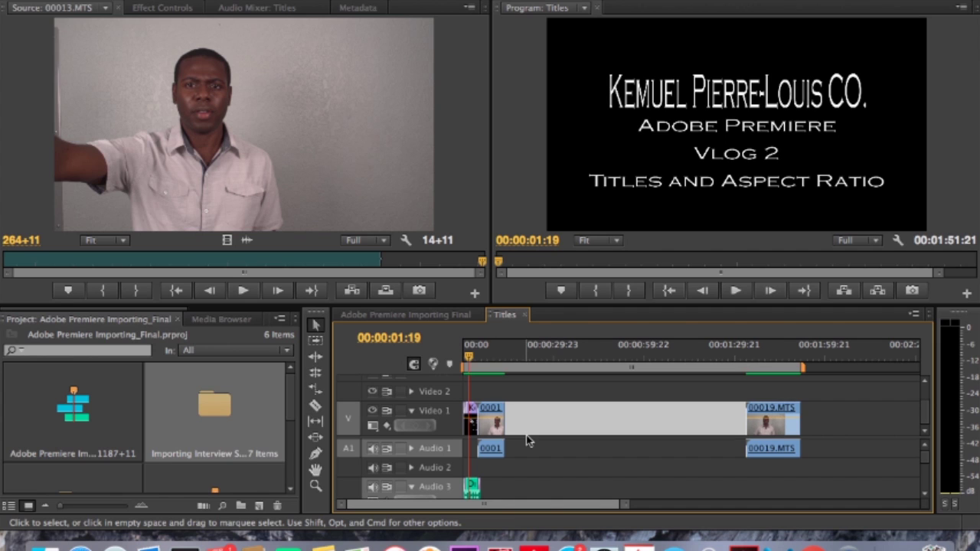
pyautogui.click(486, 362)
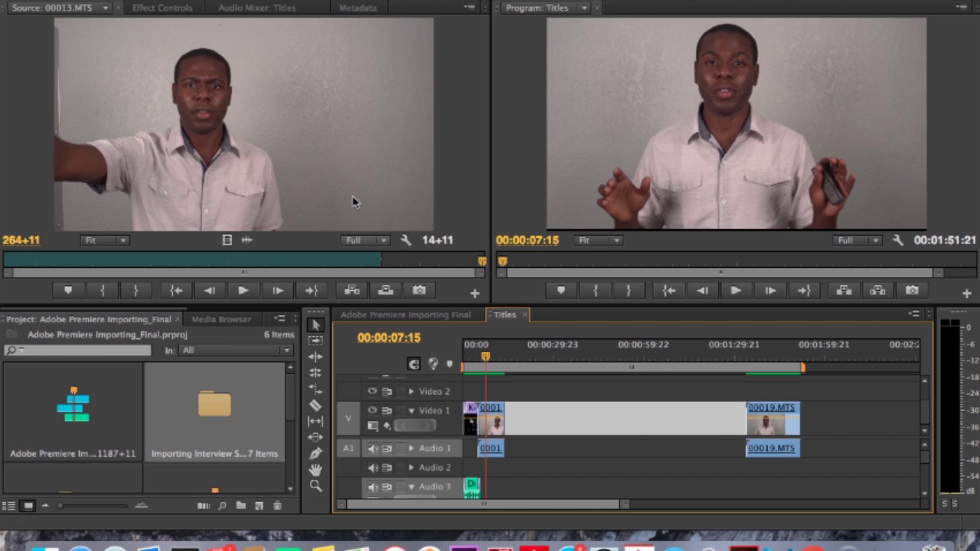
pyautogui.click(607, 212)
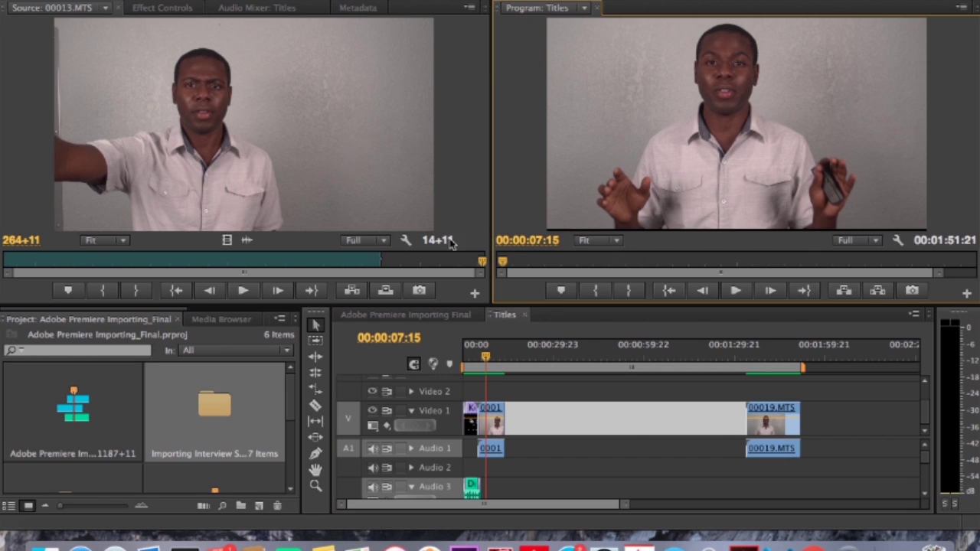
pyautogui.click(316, 194)
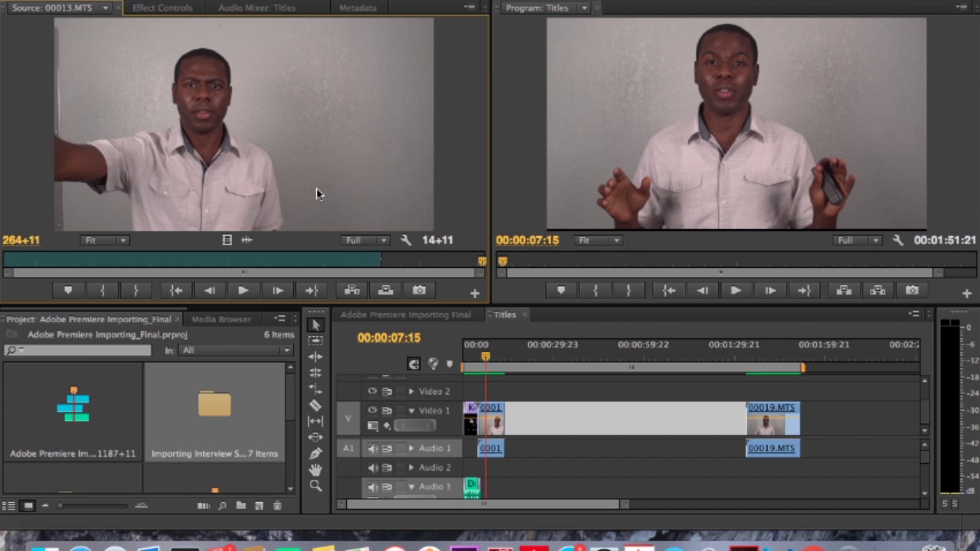
# - Load 00012.MTS from the Importing Interview Stand Up bin and place it in the Video 1 gap between the existing clips
pyautogui.doubleClick(203, 415)
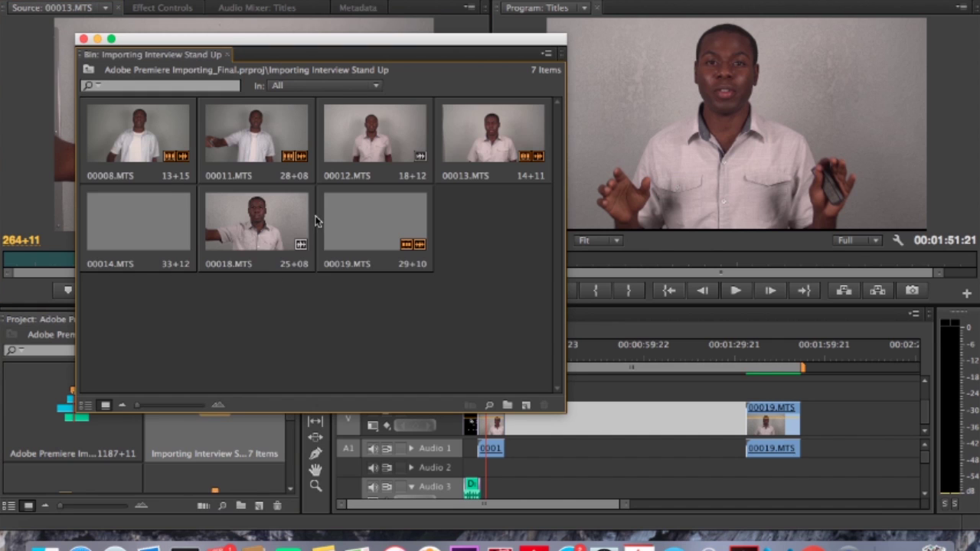
pyautogui.doubleClick(369, 139)
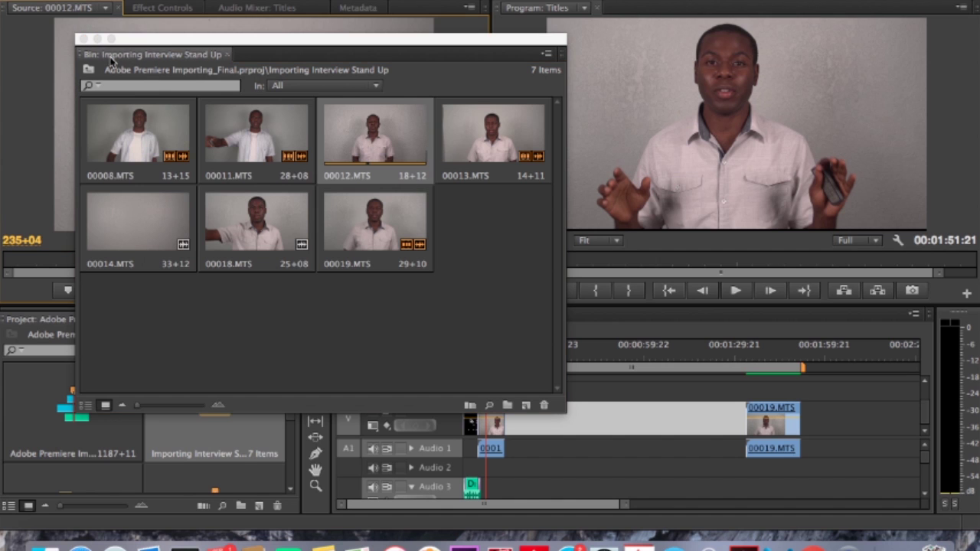
pyautogui.click(84, 38)
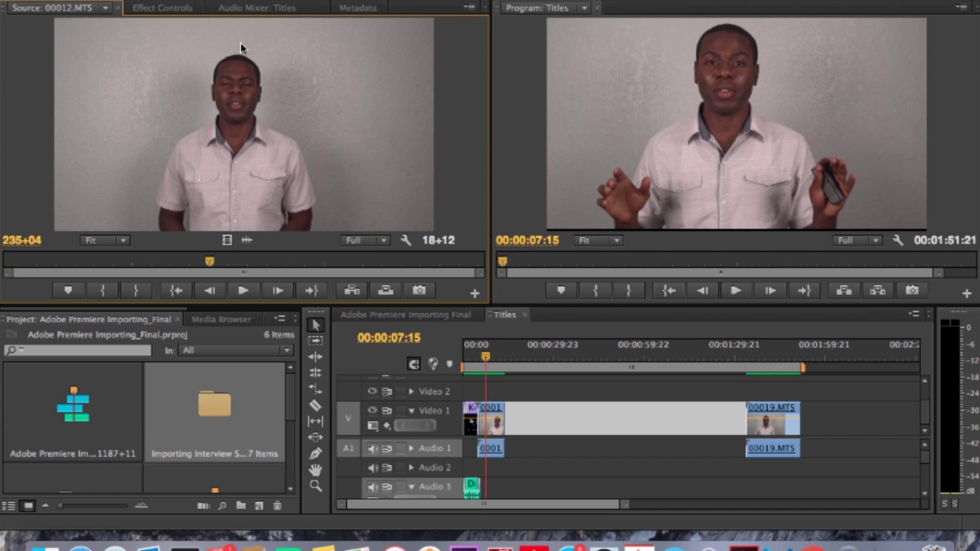
pyautogui.moveTo(197, 172); pyautogui.dragTo(567, 431)
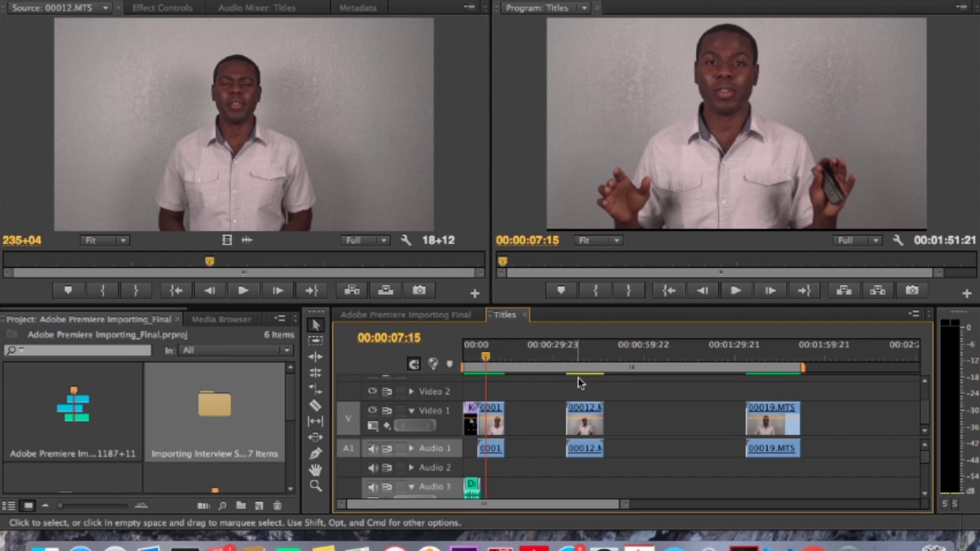
# - Go to 00:00:38:23 and resize the 00012.MTS picture freehand, leaving it centred at about three quarters of the frame width
pyautogui.moveTo(579, 358); pyautogui.dragTo(584, 377)
pyautogui.click(602, 187)
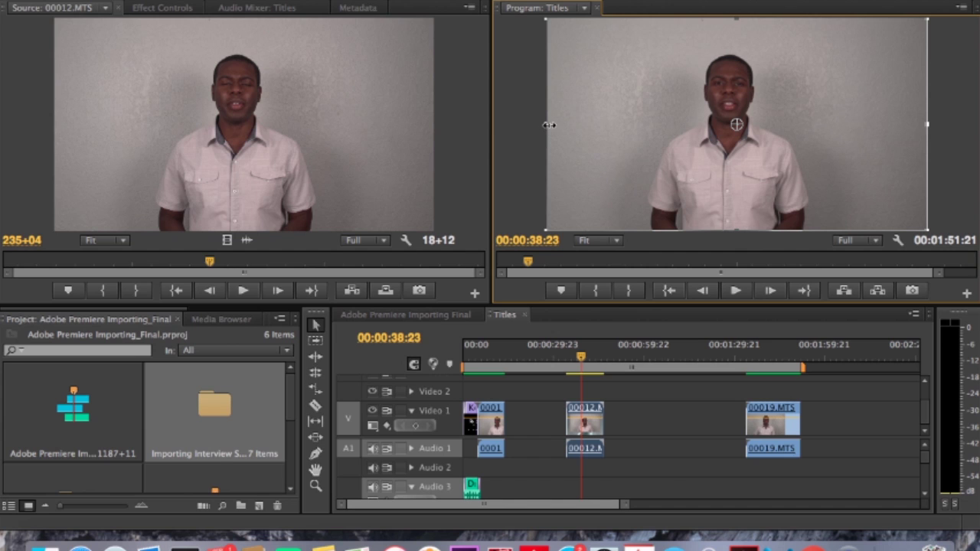
pyautogui.moveTo(549, 124); pyautogui.dragTo(621, 124)
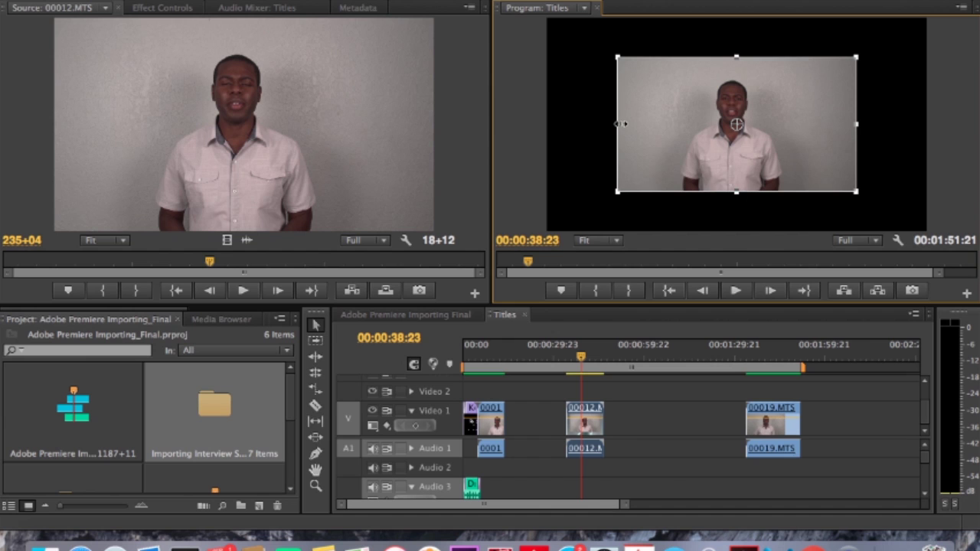
pyautogui.moveTo(621, 124); pyautogui.dragTo(523, 130)
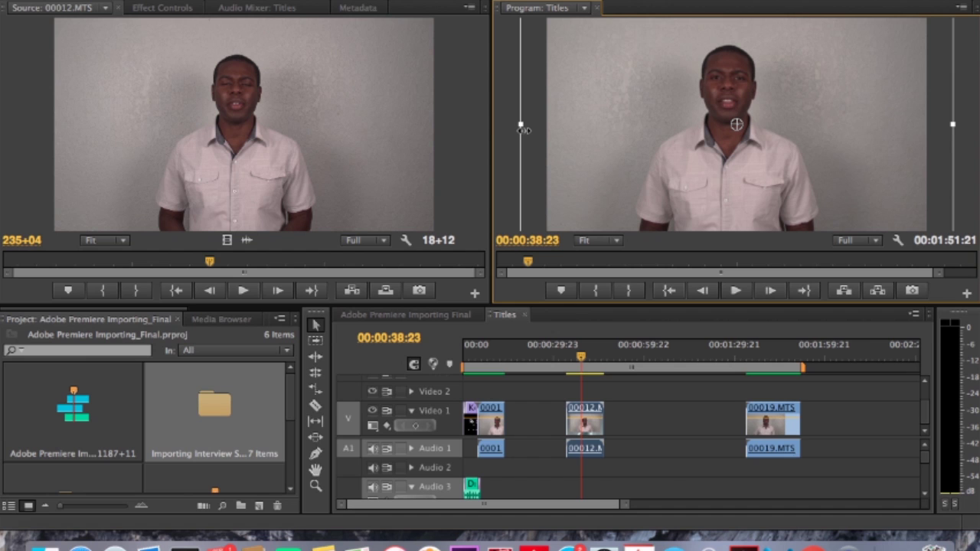
pyautogui.moveTo(524, 130); pyautogui.dragTo(602, 132)
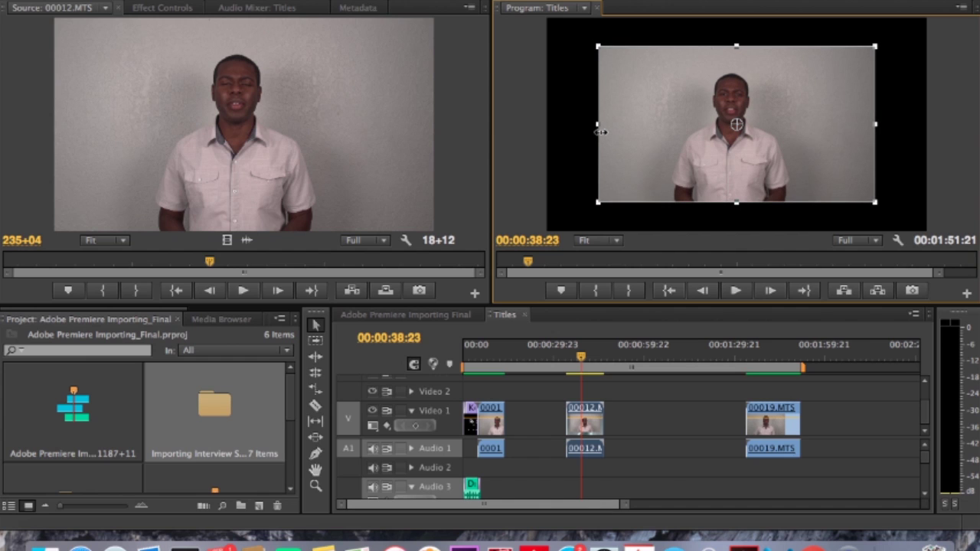
pyautogui.click(565, 133)
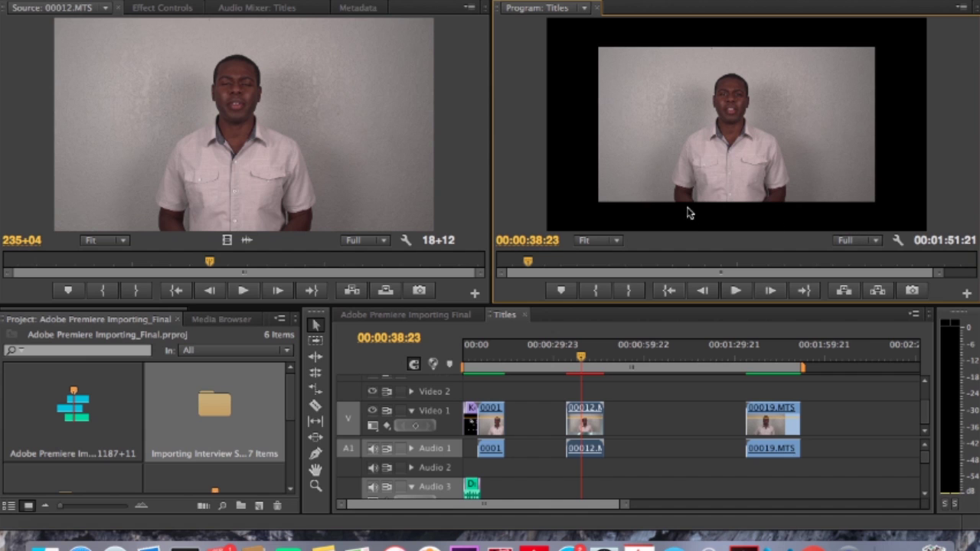
# - Scale the 00012.MTS picture back up until it nearly fills the frame, and deselect it
pyautogui.doubleClick(605, 144)
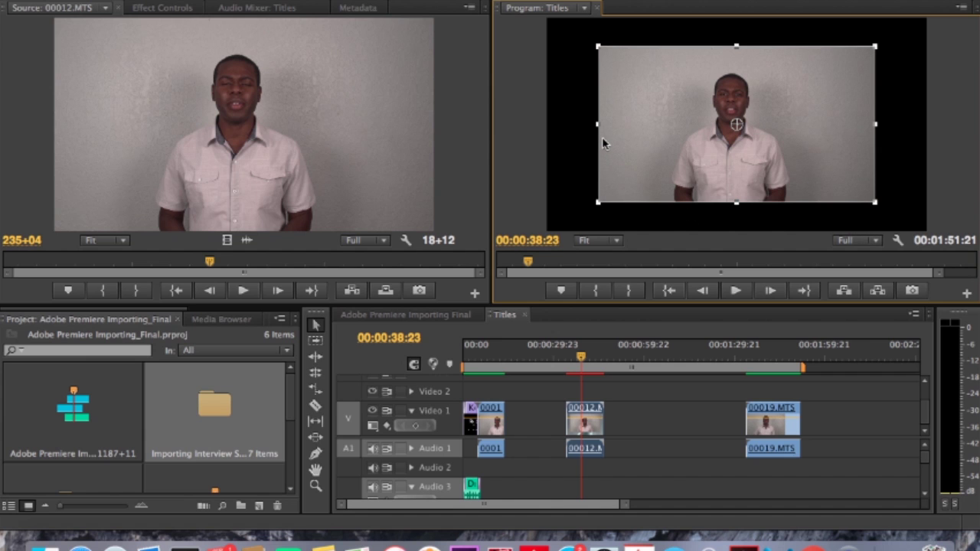
pyautogui.moveTo(597, 124); pyautogui.dragTo(544, 123)
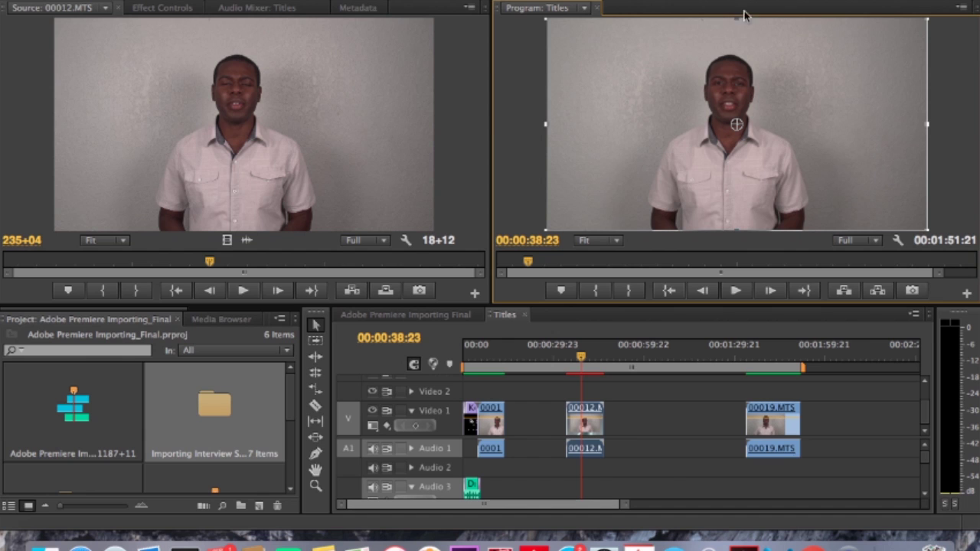
pyautogui.moveTo(737, 20); pyautogui.dragTo(716, 21)
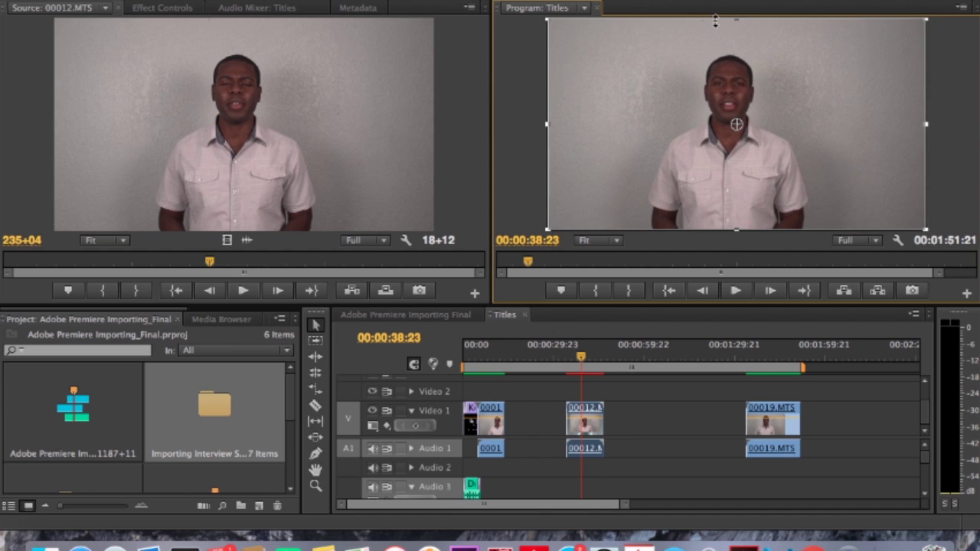
pyautogui.click(528, 76)
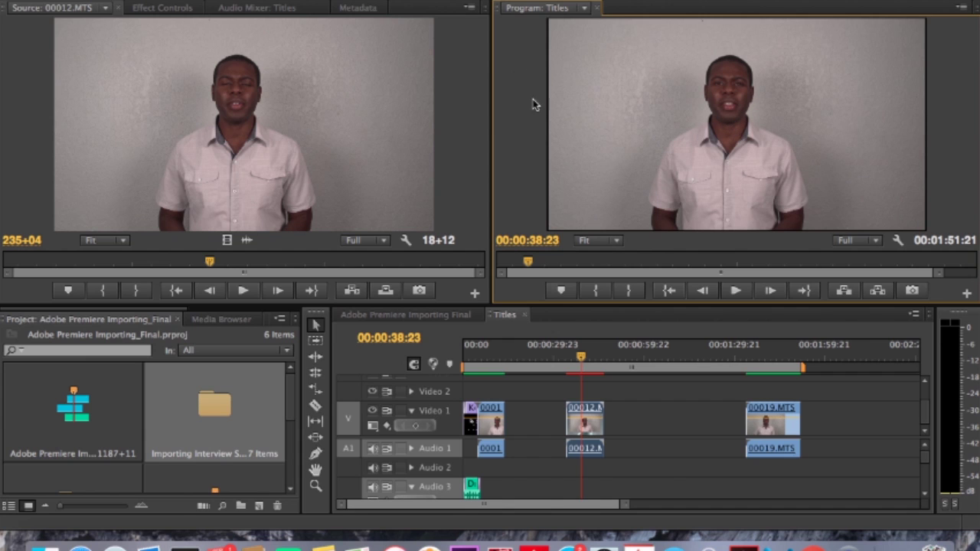
# - Delete the 00012.MTS clip from the Titles sequence
pyautogui.click(593, 434)
pyautogui.press('Delete')
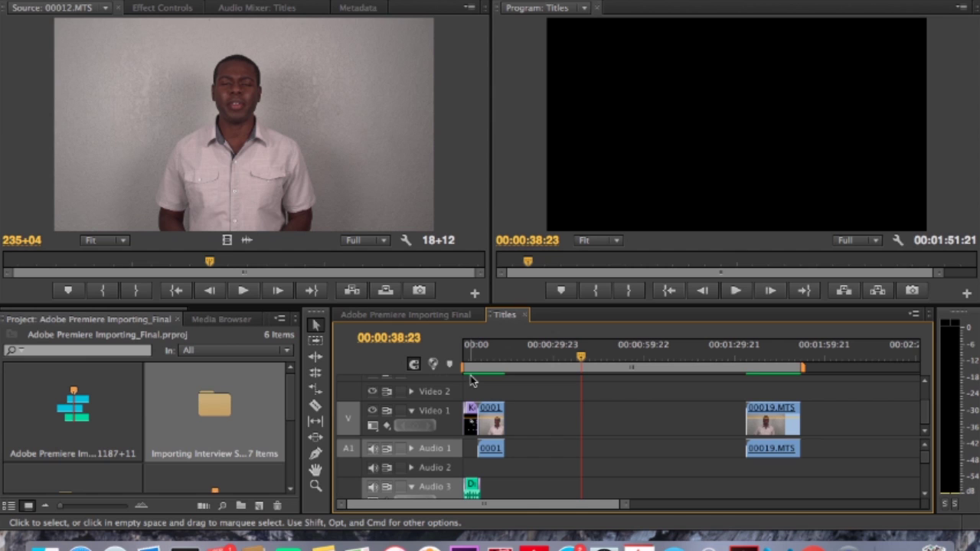
# - Create a new default still title named "Title and Aspect Ratio"
pyautogui.click(212, 320)
pyautogui.click(212, 320)
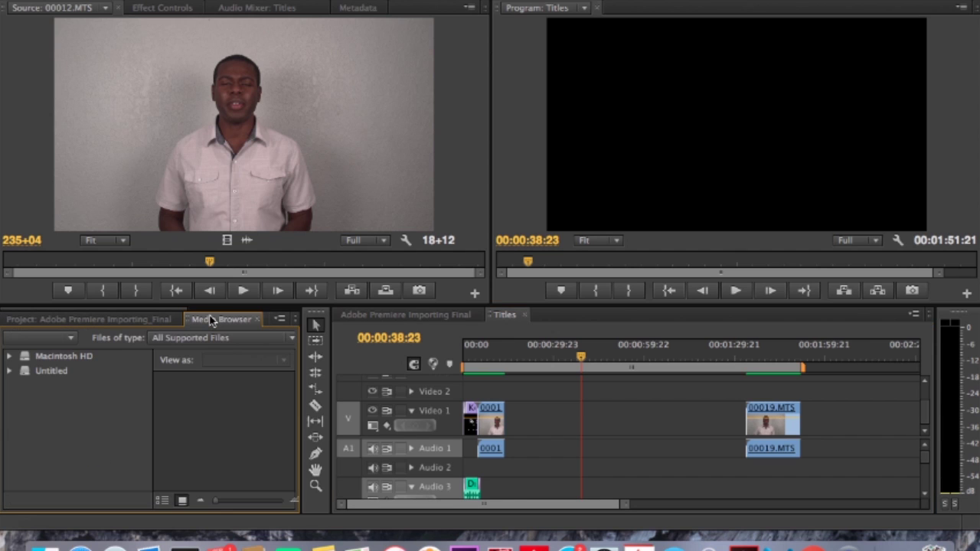
pyautogui.click(398, 0)
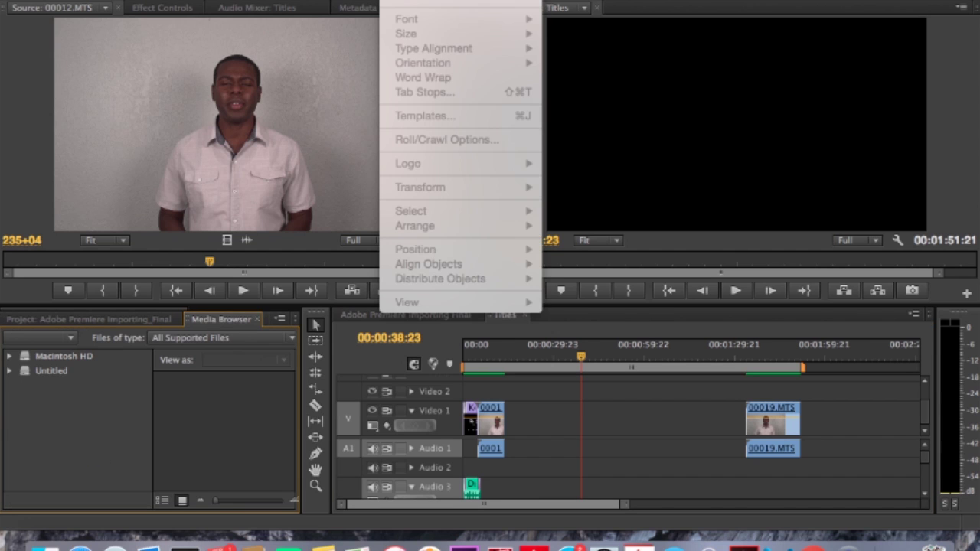
pyautogui.moveTo(412, 4)
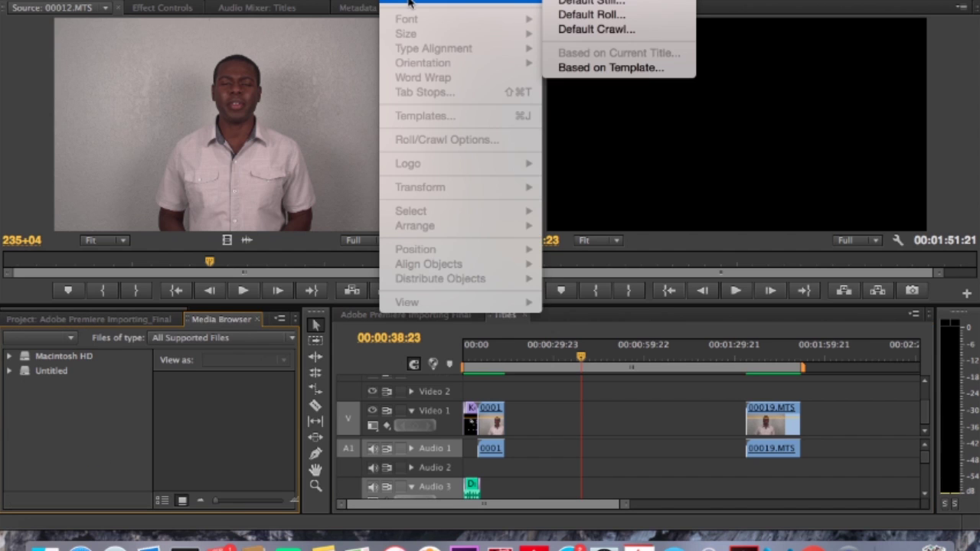
pyautogui.click(622, 3)
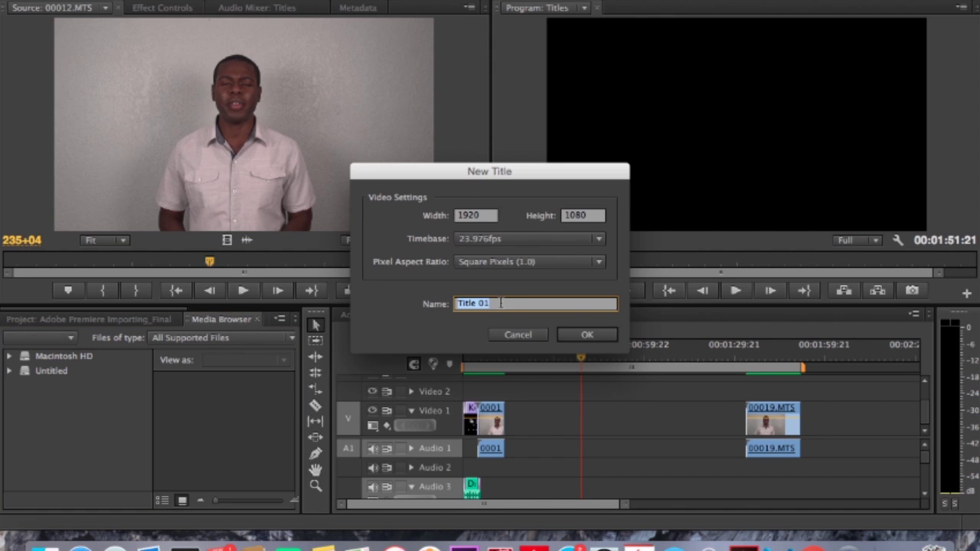
pyautogui.press('BackSpace')
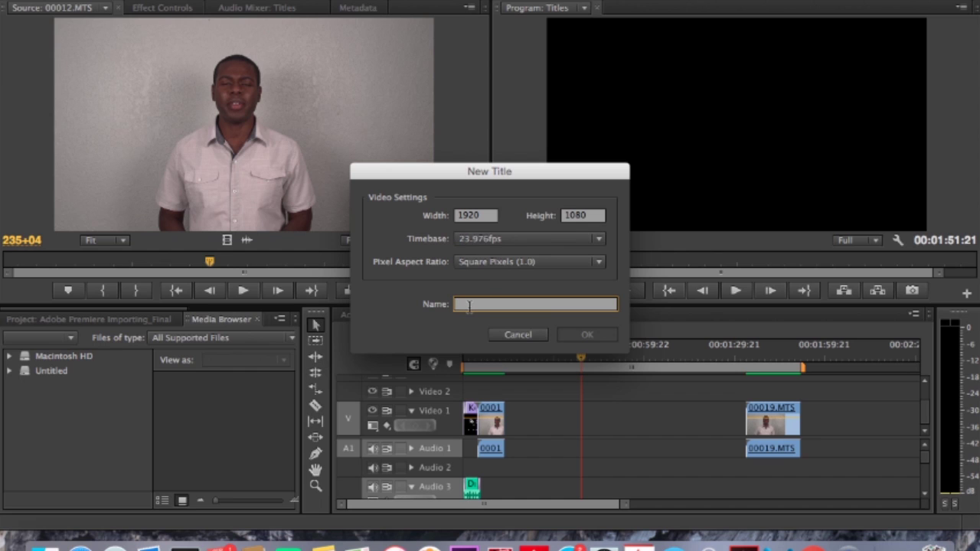
pyautogui.write('Title')
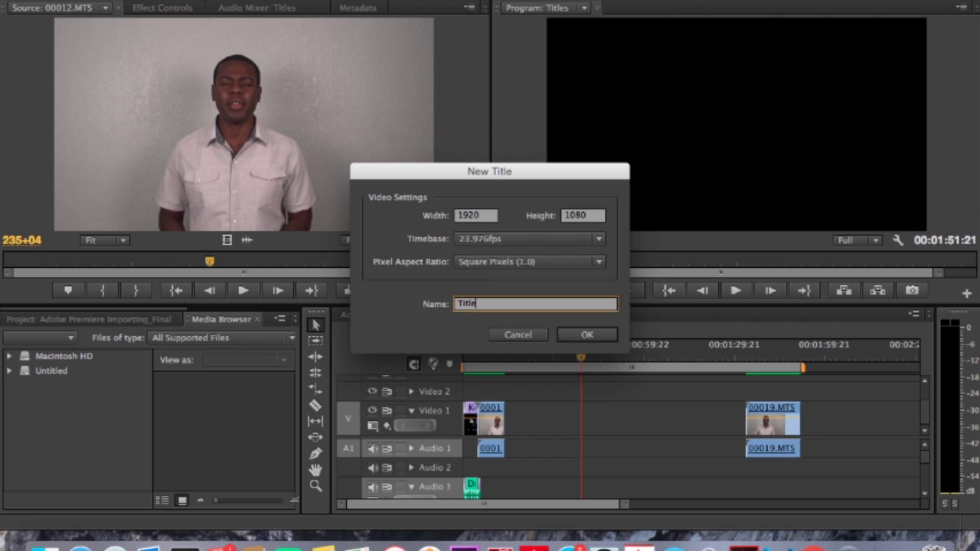
pyautogui.write(' and Aspect Ratio')
pyautogui.click(584, 335)
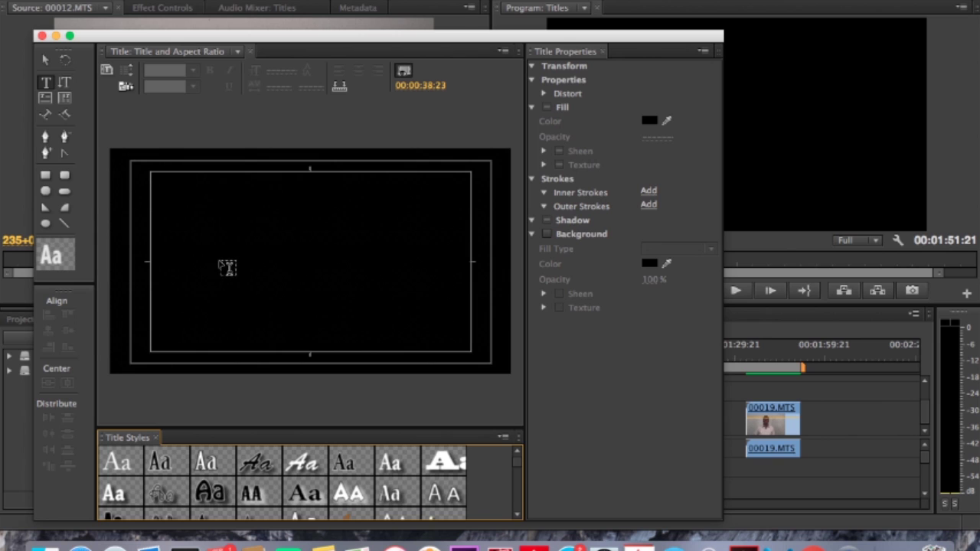
# - Add the text "Aspect Ratio & Titles" to the title, starting in the upper-left part of the safe area
pyautogui.click(201, 243)
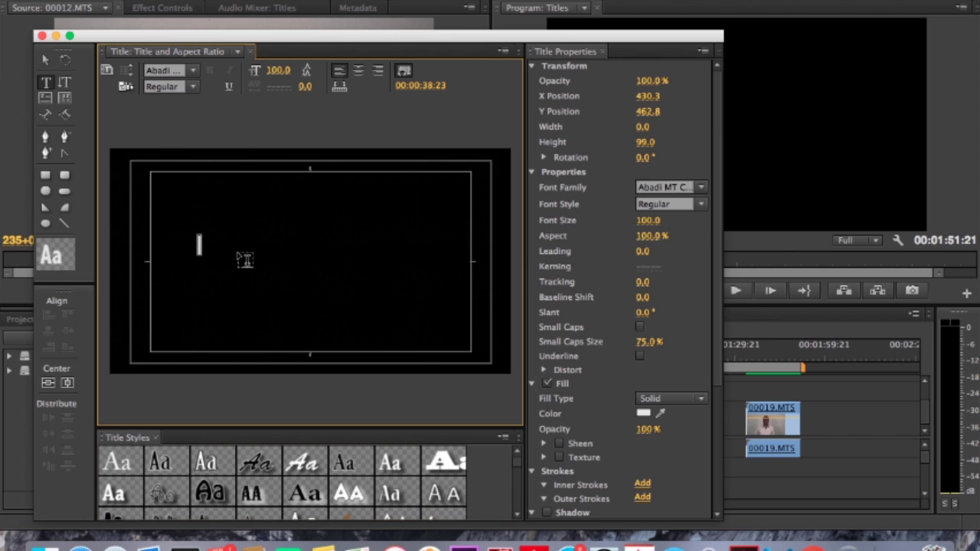
pyautogui.write('Apse')
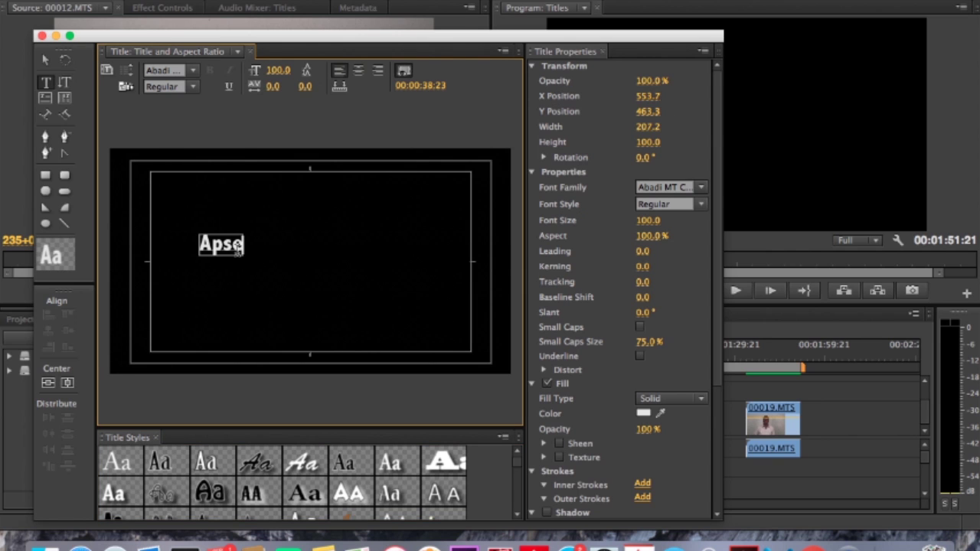
pyautogui.press('BackSpace')
pyautogui.press('BackSpace')
pyautogui.press('BackSpace')
pyautogui.write('spect')
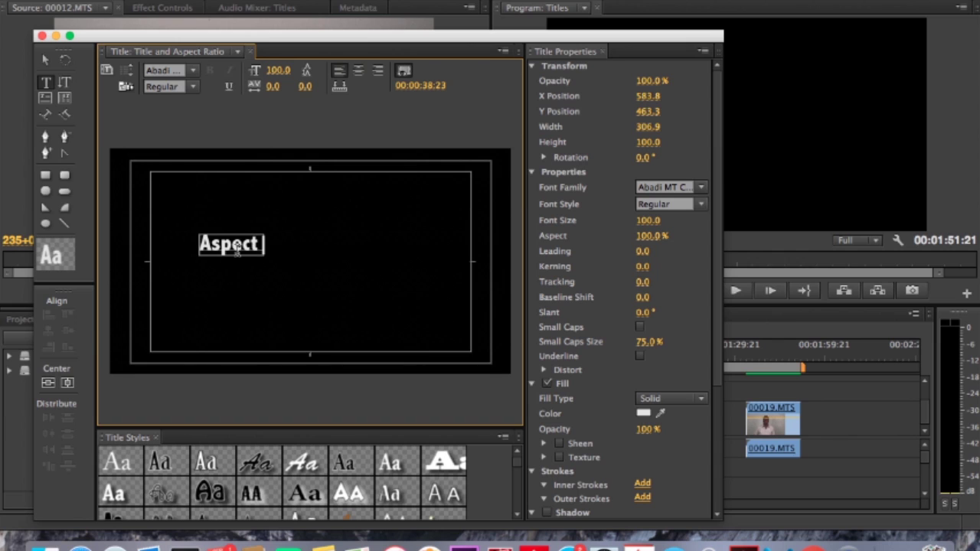
pyautogui.write(' Rati')
pyautogui.press('BackSpace')
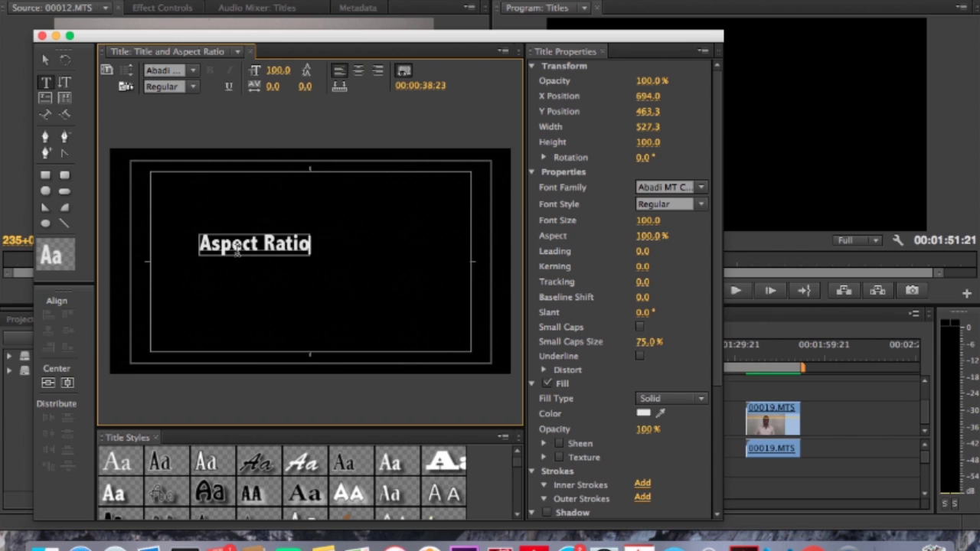
pyautogui.write('&')
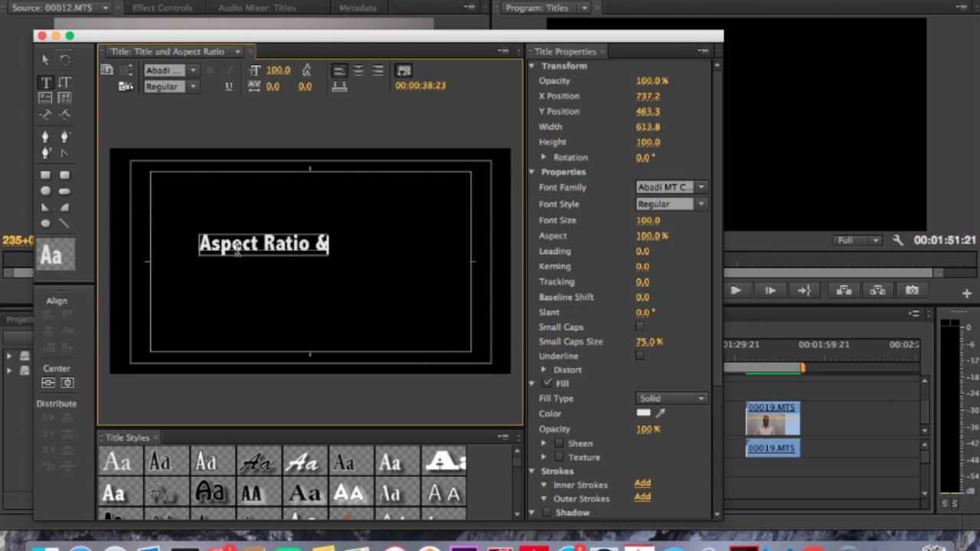
pyautogui.write(' Titles')
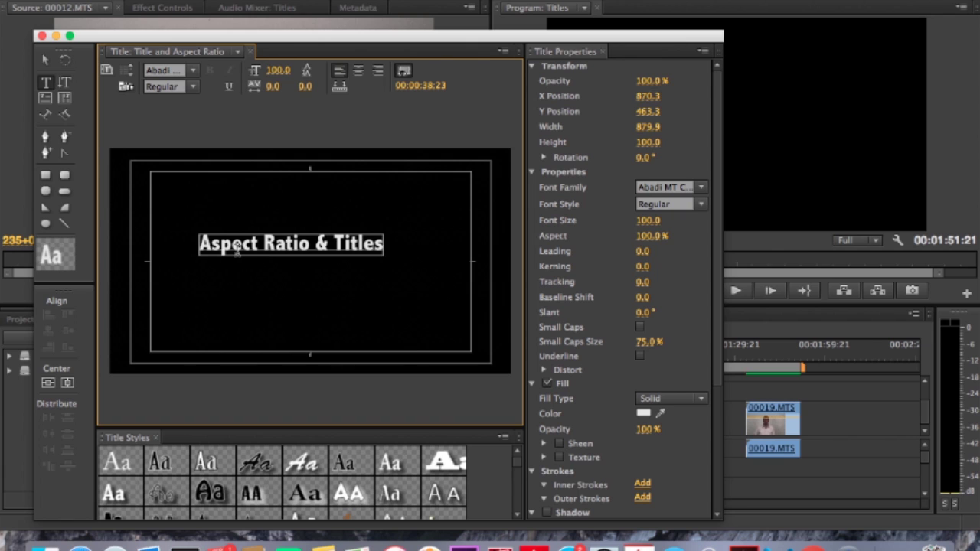
# - Move the "Aspect Ratio & Titles" text slightly up and to the right, to about X 965.9, Y 445.0
pyautogui.click(375, 263)
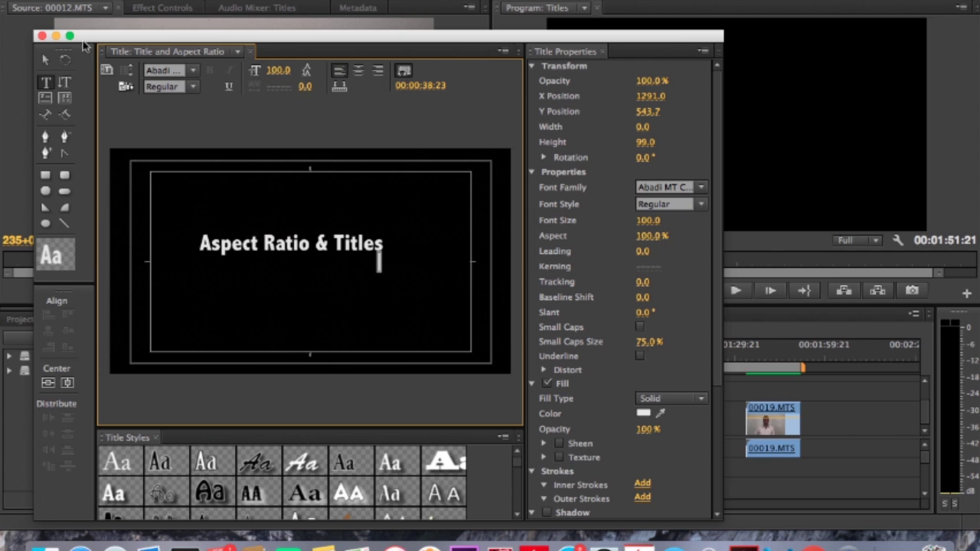
pyautogui.click(45, 61)
pyautogui.moveTo(329, 245); pyautogui.dragTo(346, 240)
# - Set the font family of the whole "Aspect Ratio & Titles" text to Athelas, trying the fonts listed before it
pyautogui.doubleClick(346, 239)
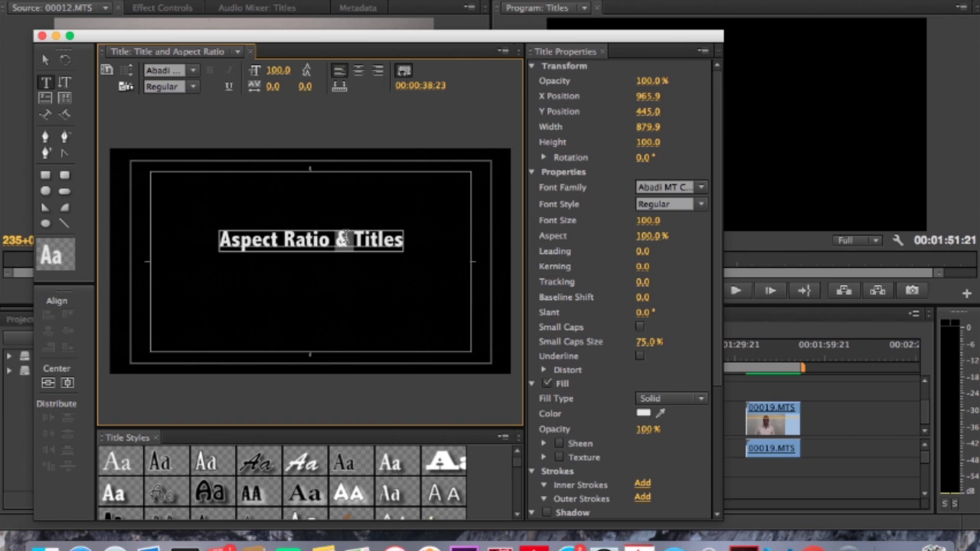
pyautogui.click(346, 239)
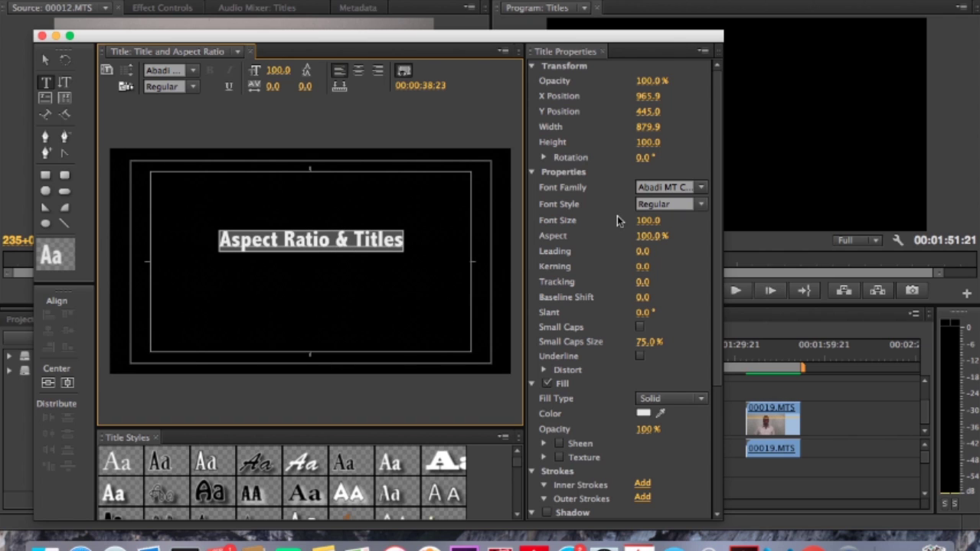
pyautogui.click(700, 189)
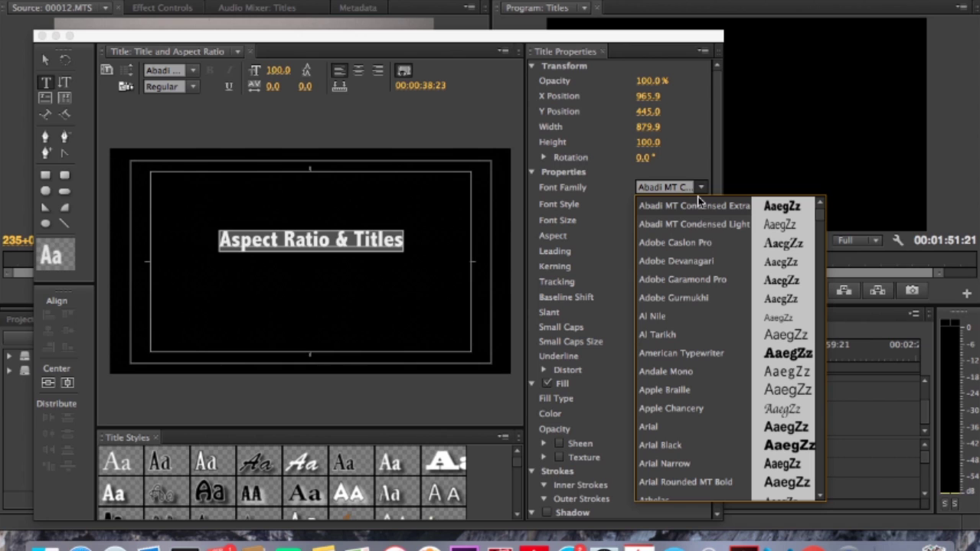
pyautogui.press('Down')
pyautogui.press('Down')
pyautogui.press('Down')
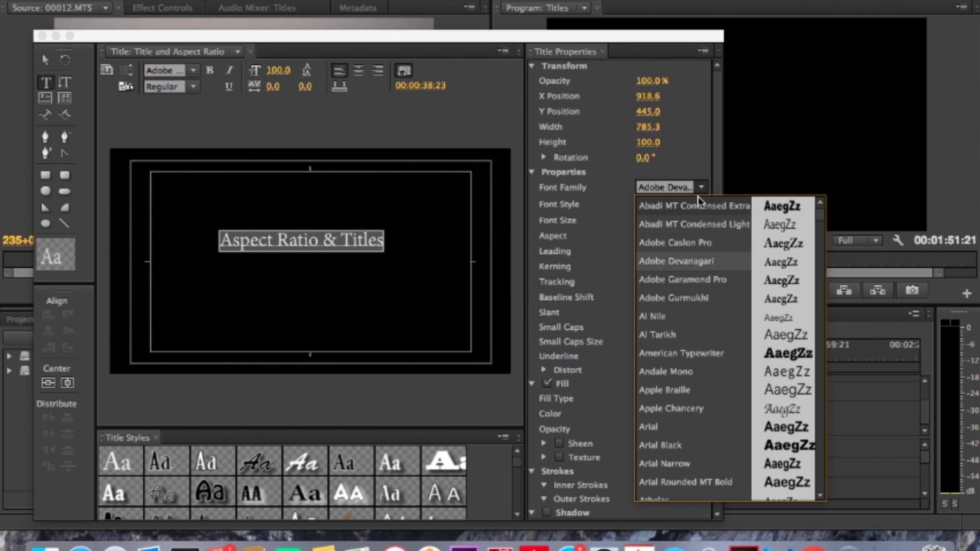
pyautogui.press('Down')
pyautogui.press('Down')
pyautogui.press('Down')
pyautogui.press('Down')
pyautogui.press('Down')
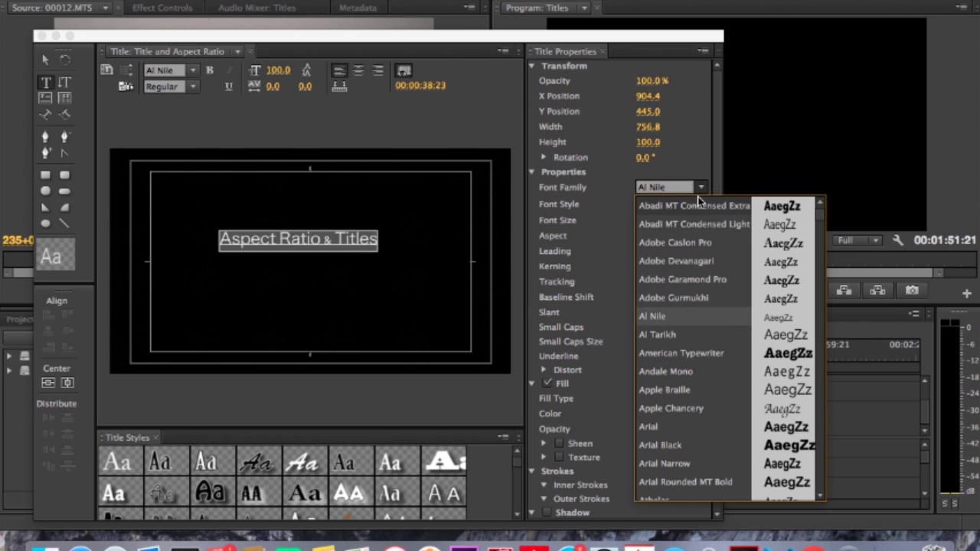
pyautogui.press('Down')
pyautogui.press('Down')
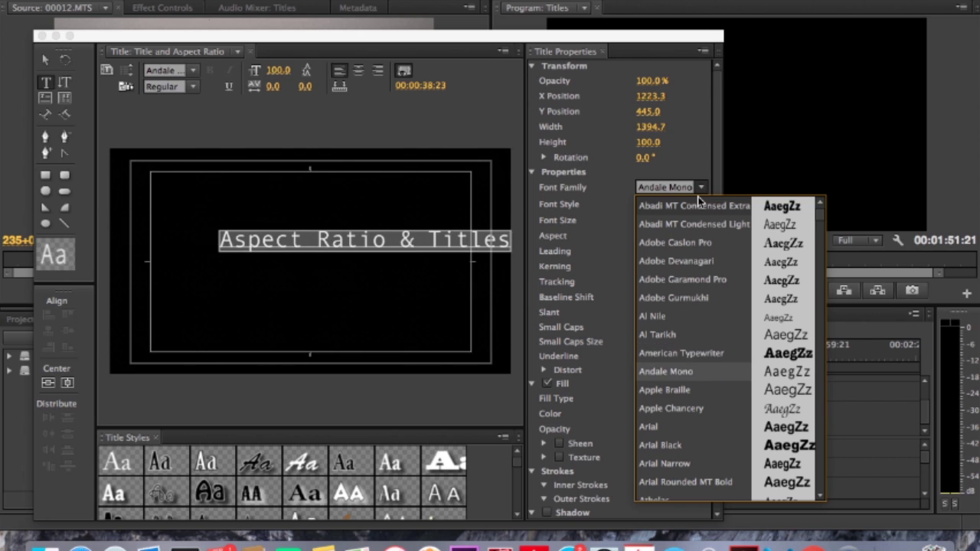
pyautogui.press('Down')
pyautogui.press('Down')
pyautogui.press('Down')
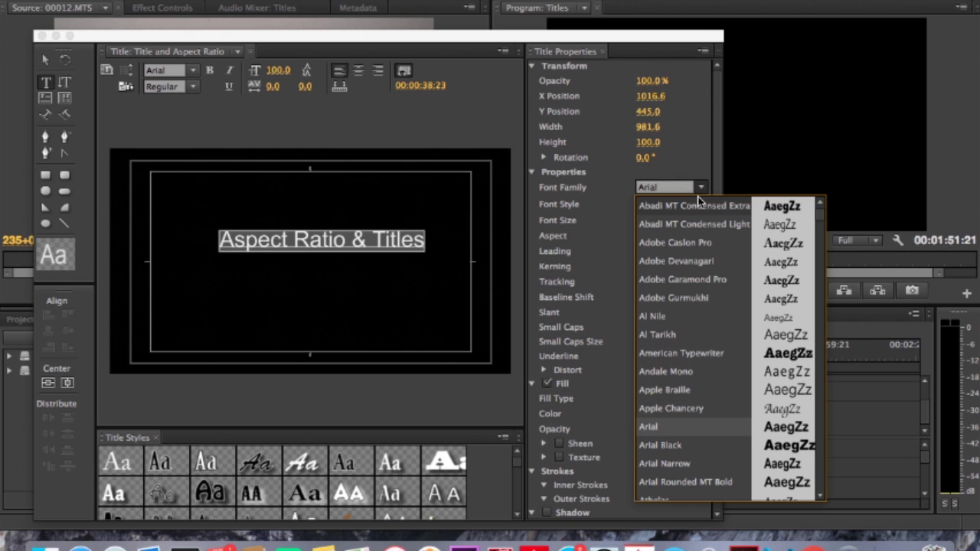
pyautogui.press('Down')
pyautogui.press('Down')
pyautogui.press('Down')
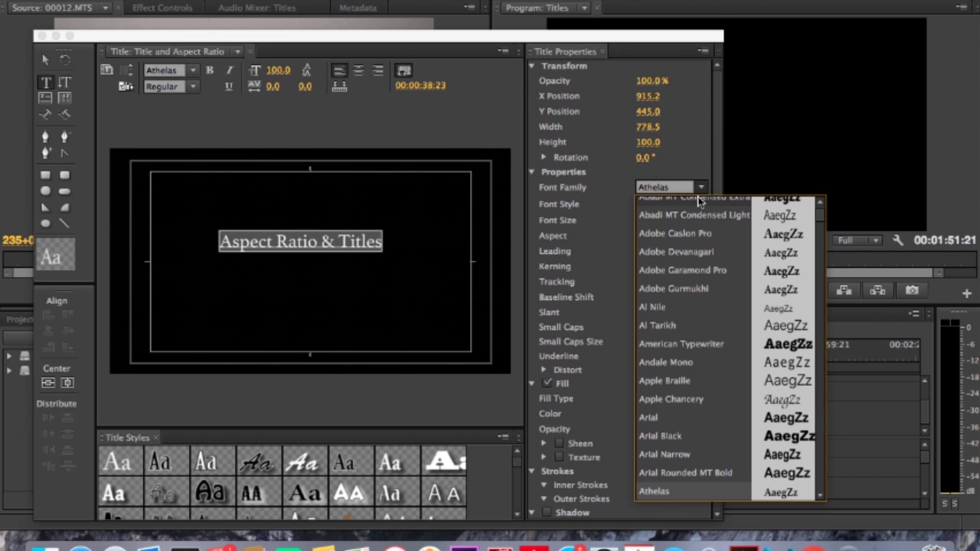
pyautogui.click(515, 228)
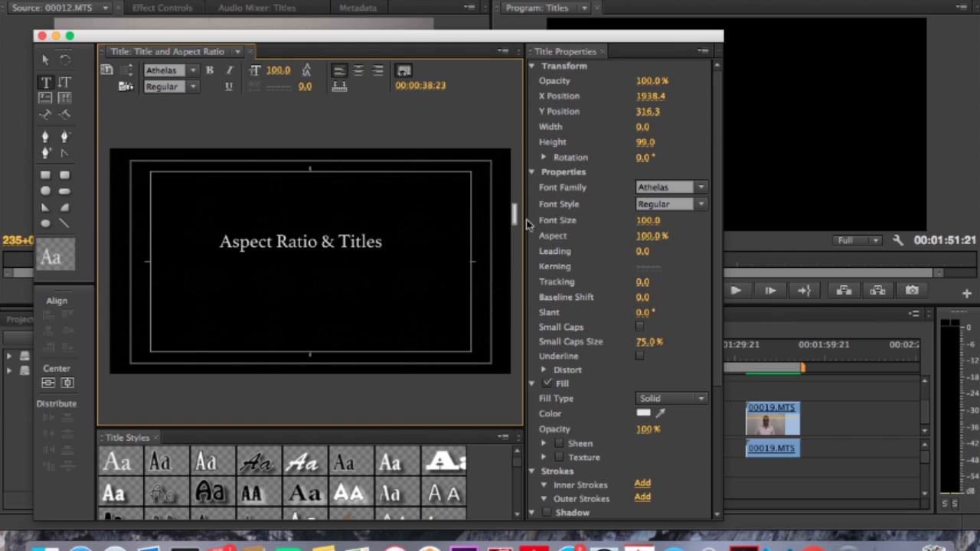
# - Enlarge and stretch the title text freehand to about 1087.5 wide and 276.8 high
pyautogui.click(373, 240)
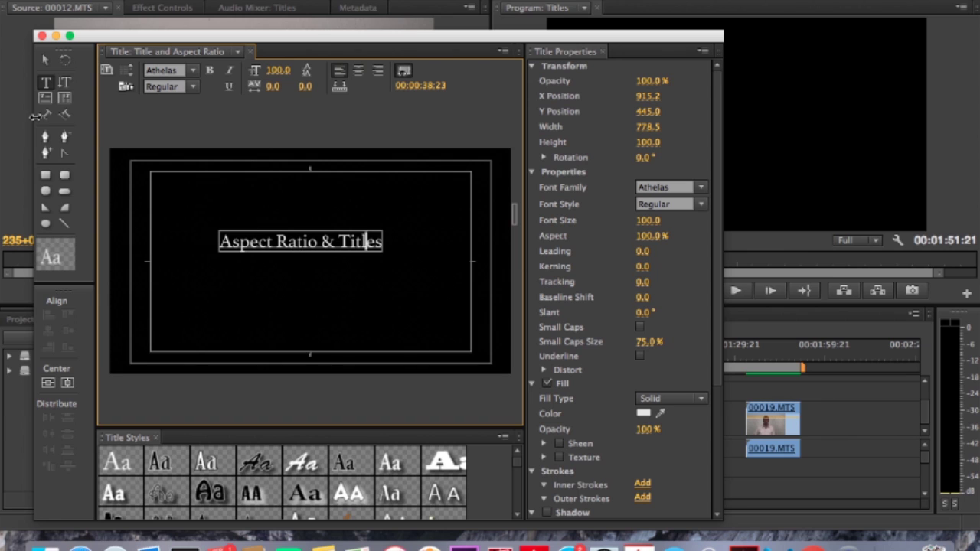
pyautogui.click(47, 62)
pyautogui.click(295, 239)
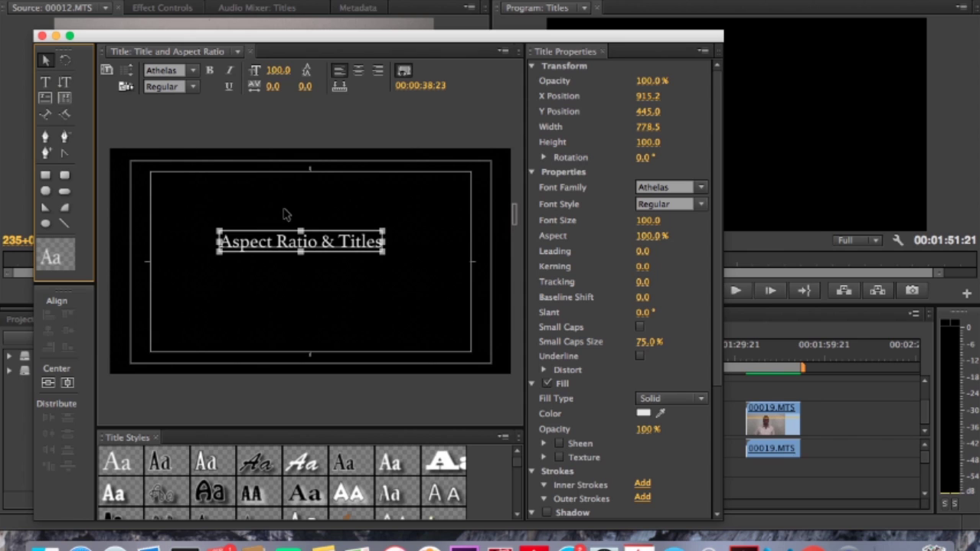
pyautogui.moveTo(383, 254); pyautogui.dragTo(360, 261)
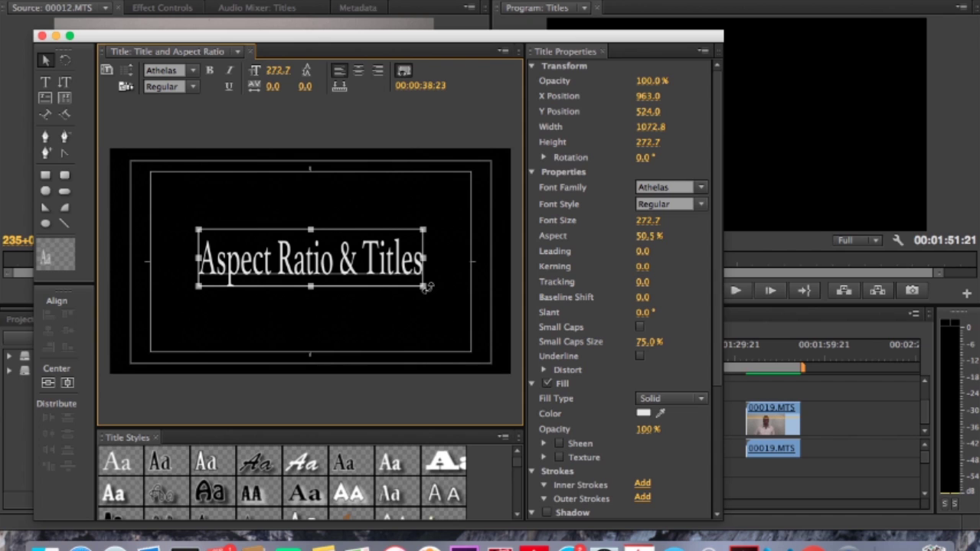
pyautogui.moveTo(424, 287); pyautogui.dragTo(427, 266)
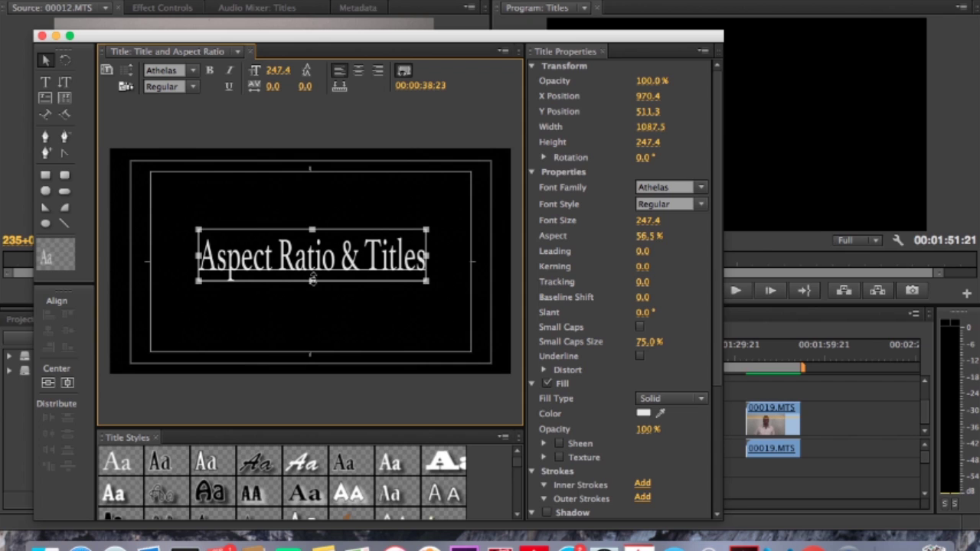
pyautogui.moveTo(312, 280); pyautogui.dragTo(312, 315)
pyautogui.moveTo(317, 279)
pyautogui.mouseDown()
pyautogui.moveTo(312, 202)
pyautogui.moveTo(320, 282)
pyautogui.mouseUp()
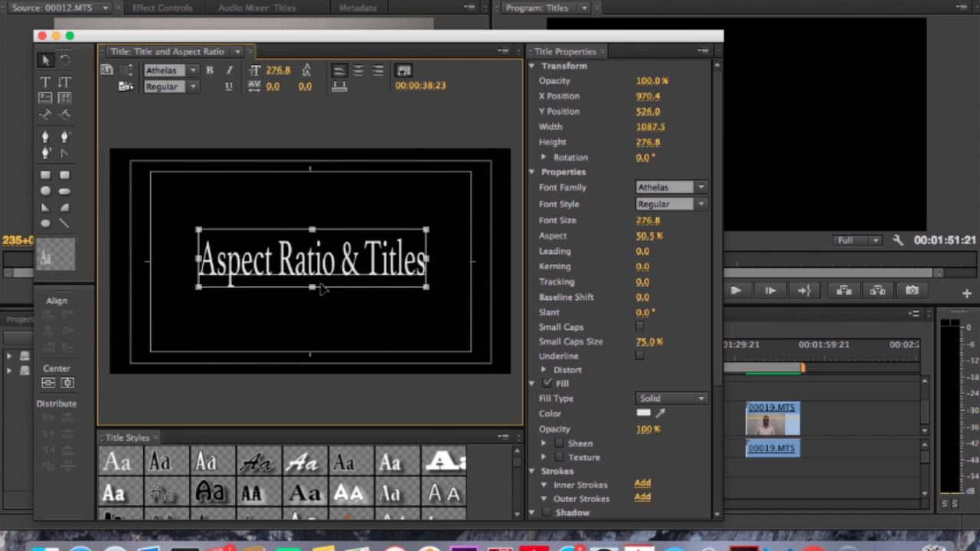
pyautogui.click(446, 278)
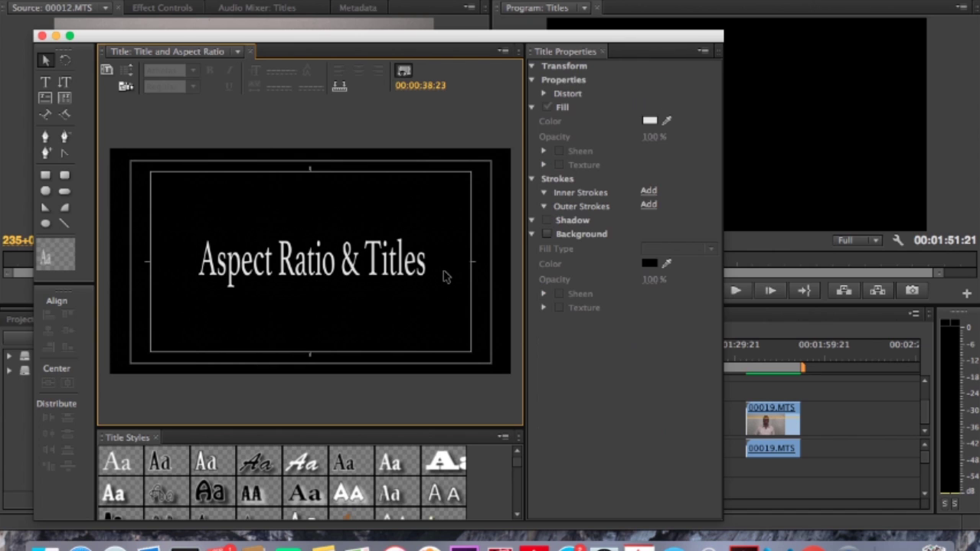
# - Turn on a shadow for the title text and set its color to red, F30303
pyautogui.click(409, 268)
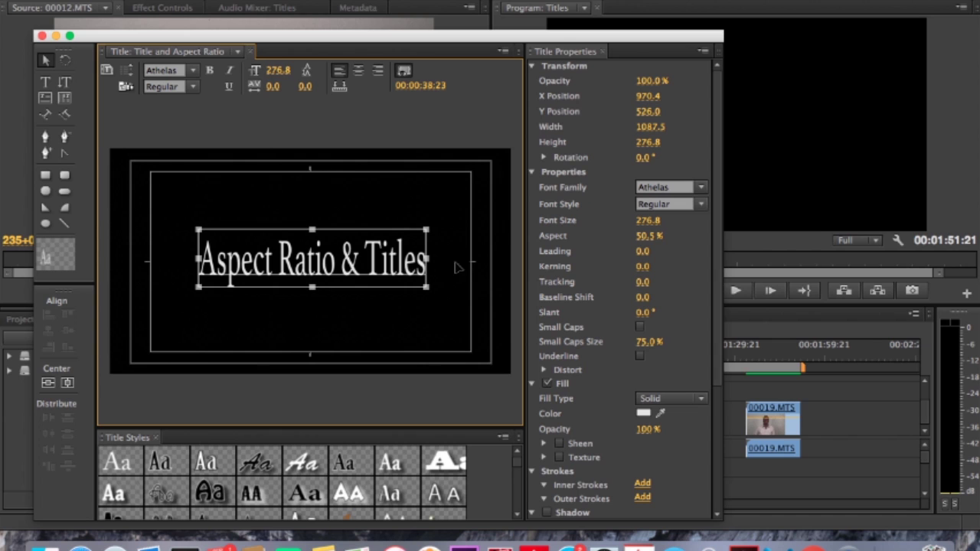
pyautogui.scroll(-5, 582, 275)
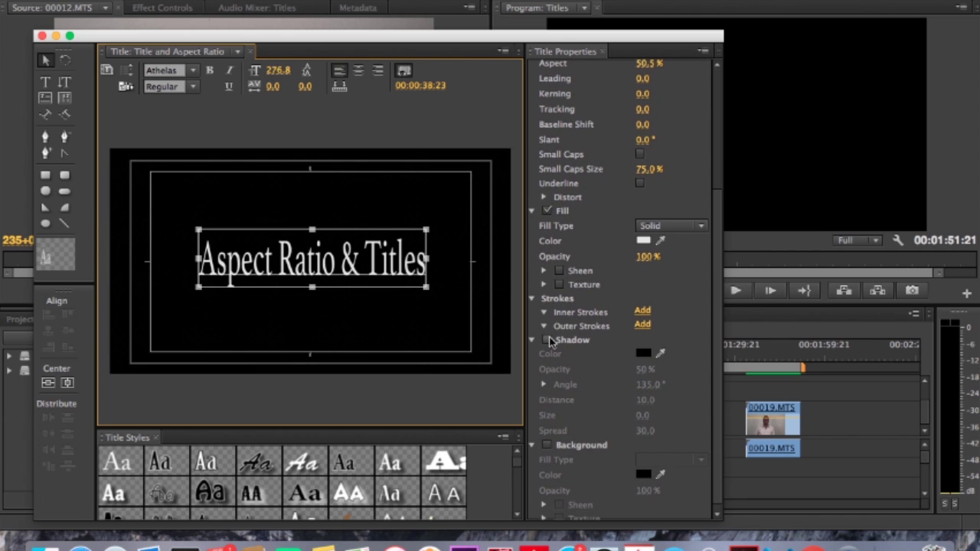
pyautogui.click(547, 340)
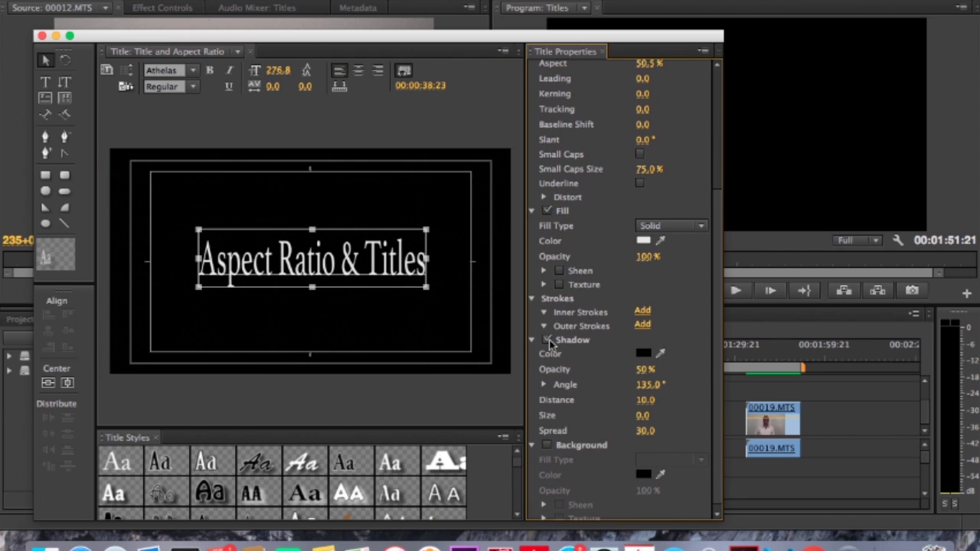
pyautogui.click(644, 354)
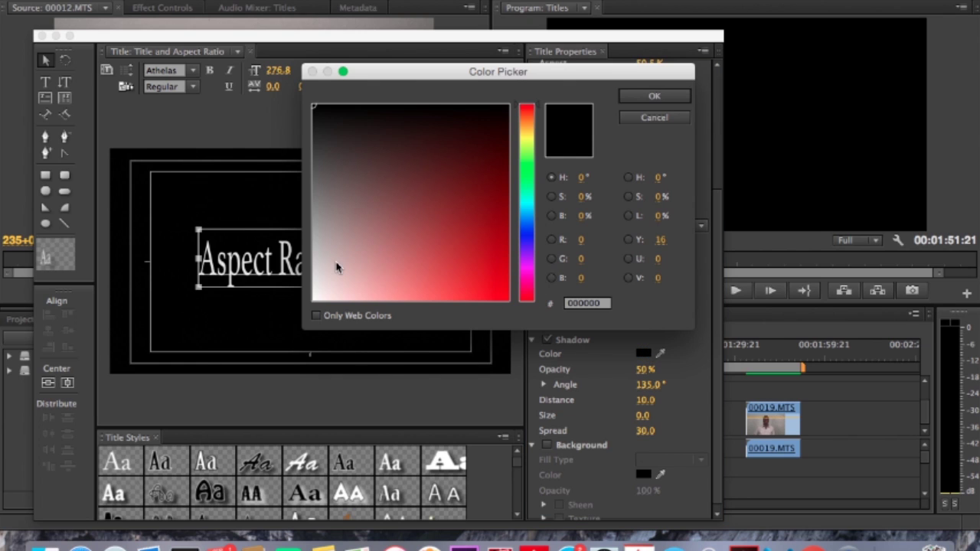
pyautogui.moveTo(340, 267)
pyautogui.mouseDown()
pyautogui.moveTo(485, 272)
pyautogui.moveTo(508, 295)
pyautogui.mouseUp()
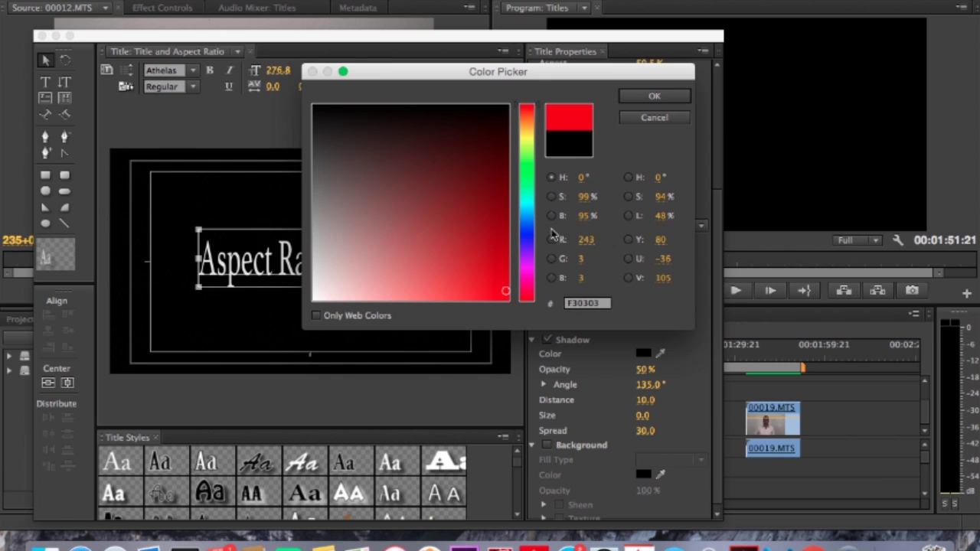
pyautogui.click(648, 98)
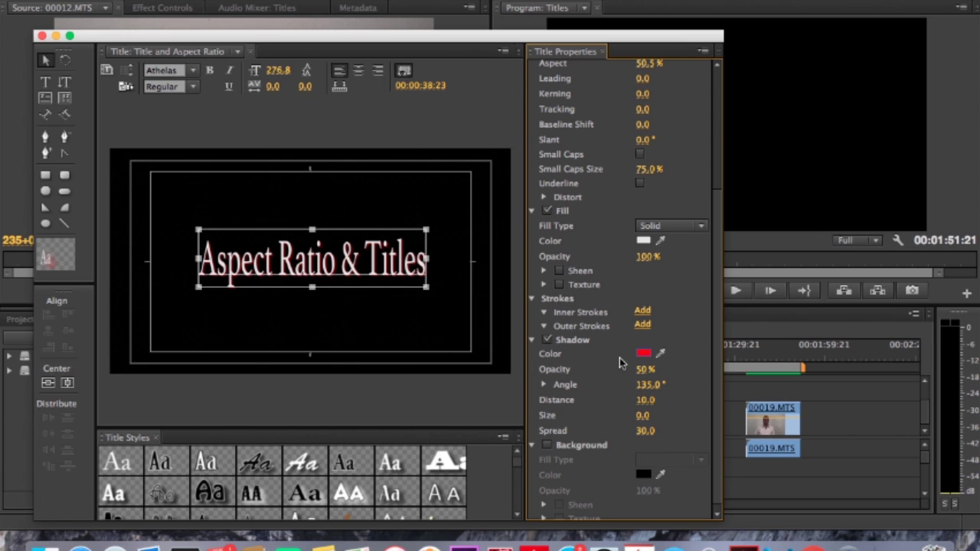
# - Turn on the title's background and set its solid fill color to blue, 0800FF
pyautogui.scroll(-1, 621, 363)
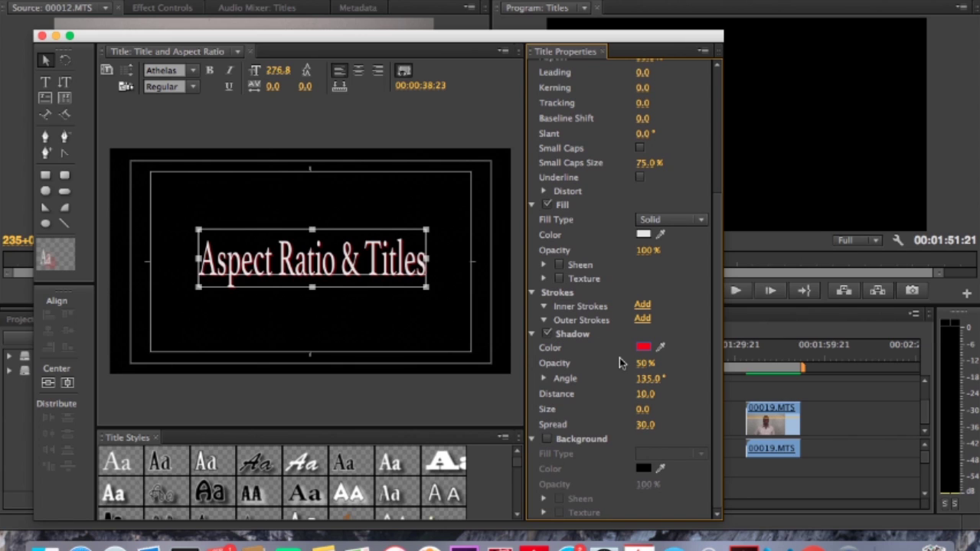
pyautogui.click(547, 439)
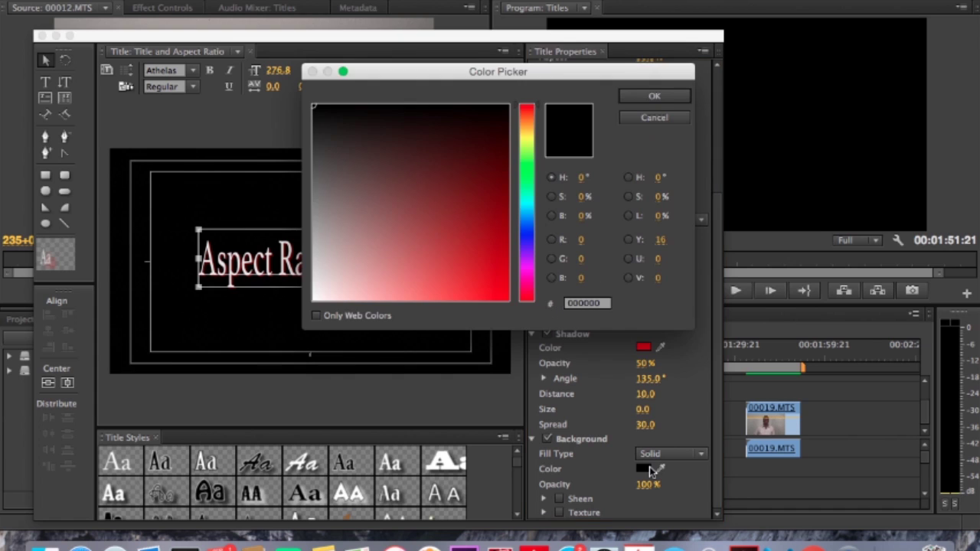
pyautogui.click(644, 469)
pyautogui.moveTo(525, 113); pyautogui.dragTo(525, 240)
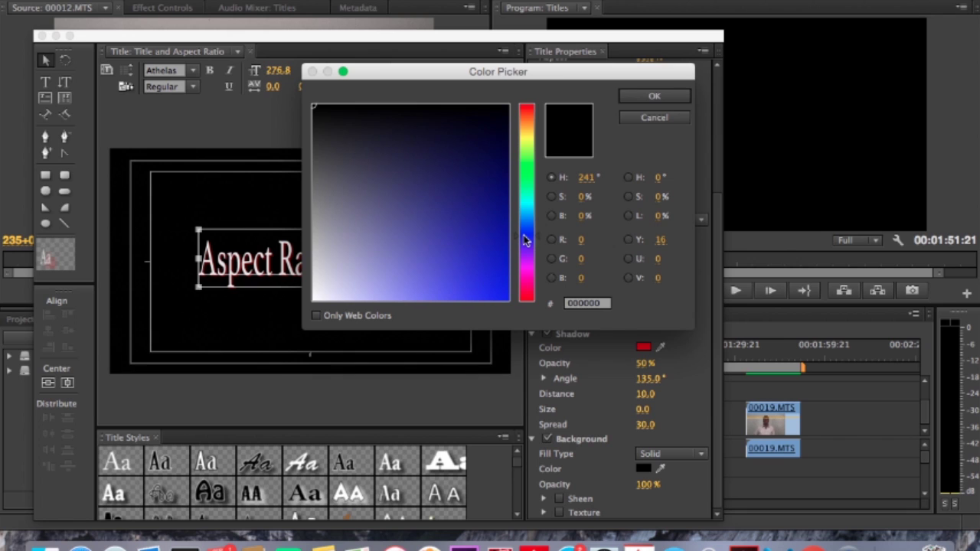
pyautogui.moveTo(346, 212); pyautogui.dragTo(509, 263)
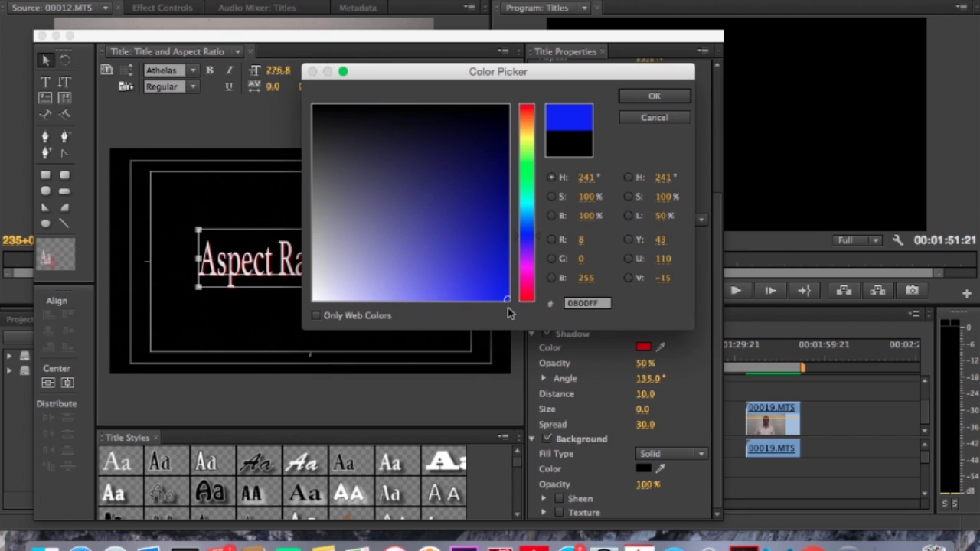
pyautogui.click(653, 97)
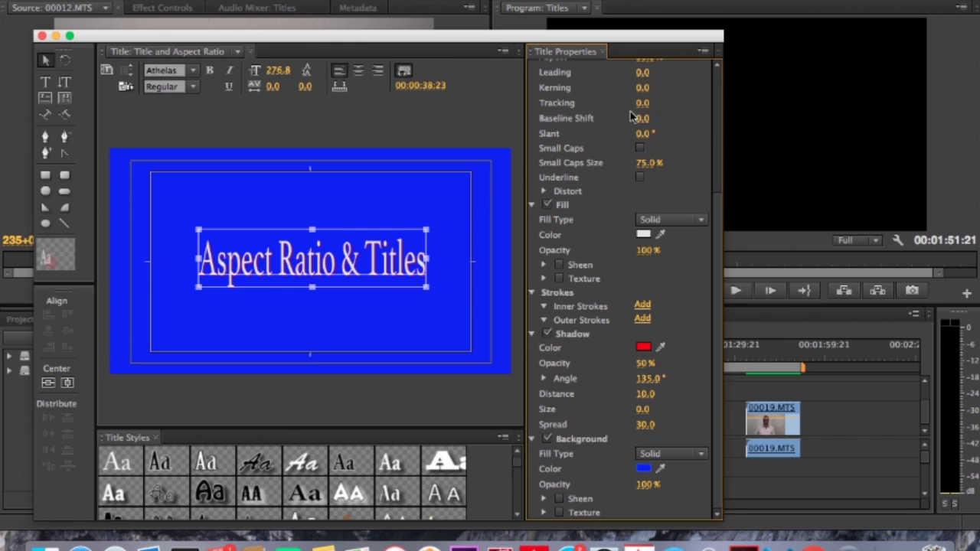
pyautogui.click(439, 248)
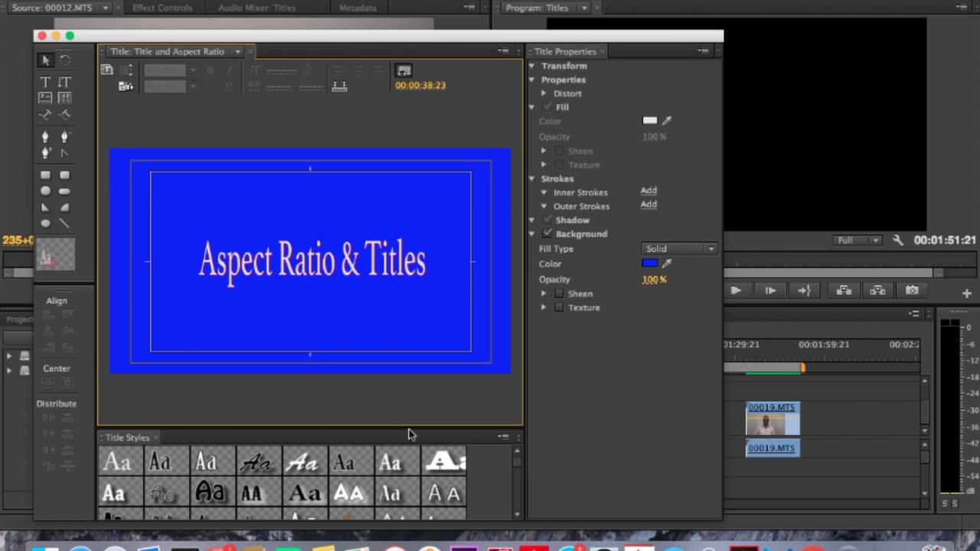
# - Apply the slanted golden-orange Hobo Std title style to the whole "Aspect Ratio & Titles" text
pyautogui.click(517, 465)
pyautogui.scroll(-1, 518, 473)
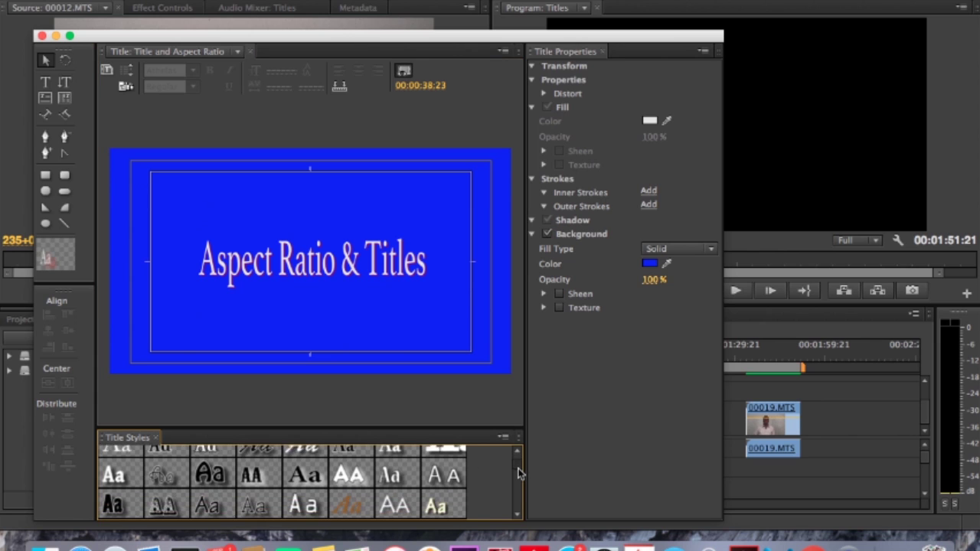
pyautogui.moveTo(518, 473); pyautogui.dragTo(517, 483)
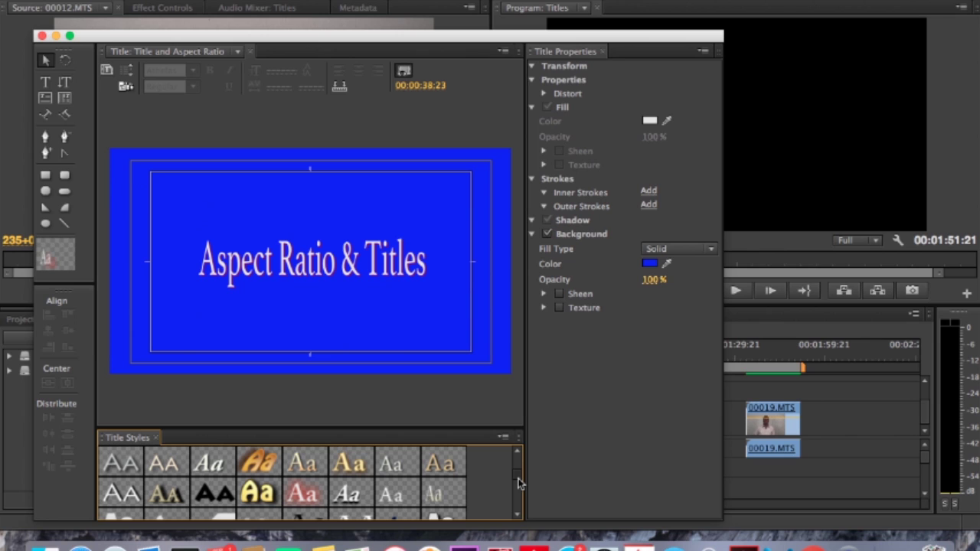
pyautogui.click(299, 263)
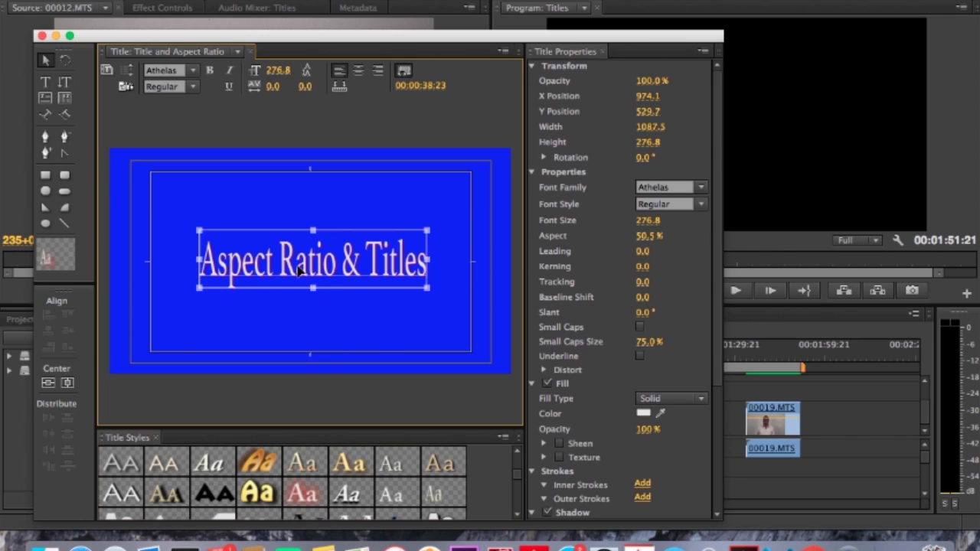
pyautogui.doubleClick(297, 263)
pyautogui.doubleClick(299, 263)
pyautogui.tripleClick(298, 263)
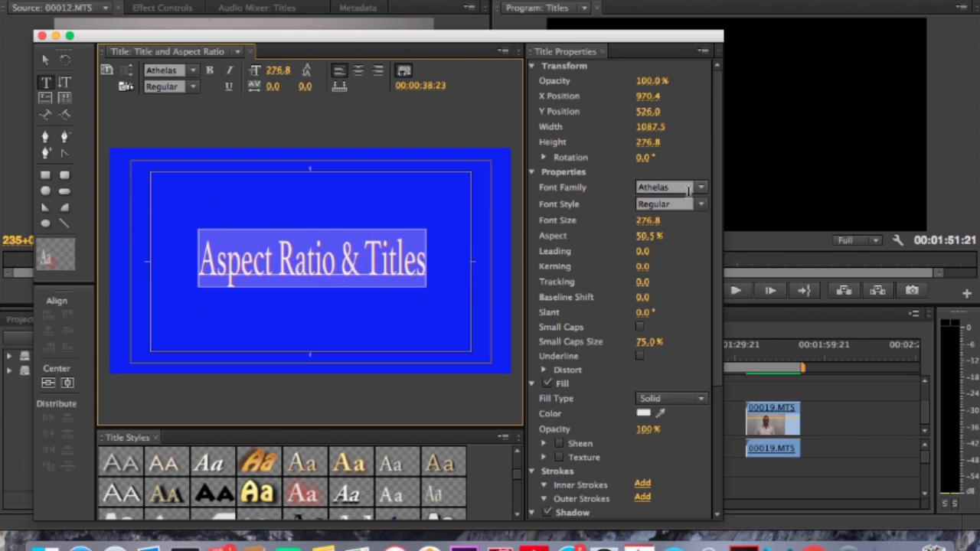
pyautogui.click(258, 467)
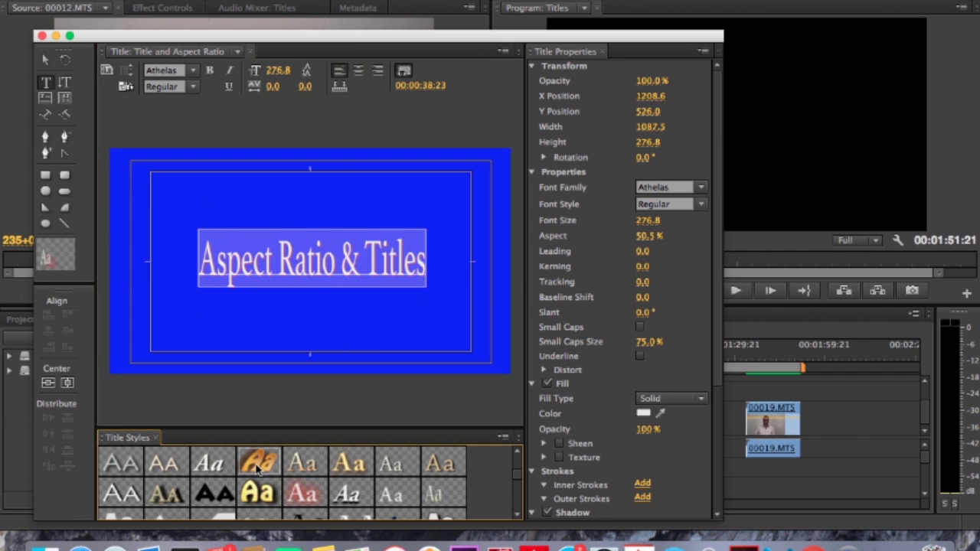
pyautogui.click(258, 469)
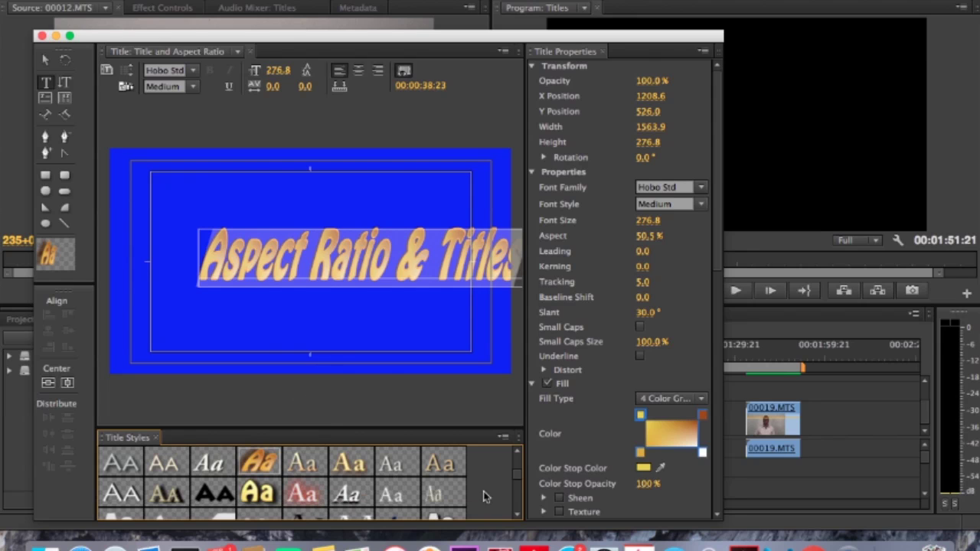
# - Browse the preset title styles and apply the upright pale-yellow Hobo Std style with a dark shadow to the whole title text
pyautogui.scroll(-5, 520, 521)
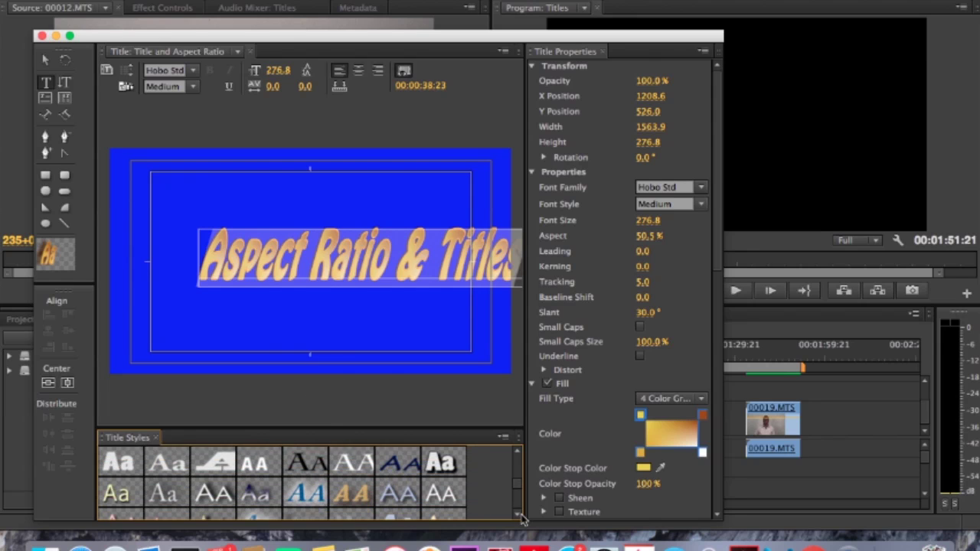
pyautogui.click(520, 517)
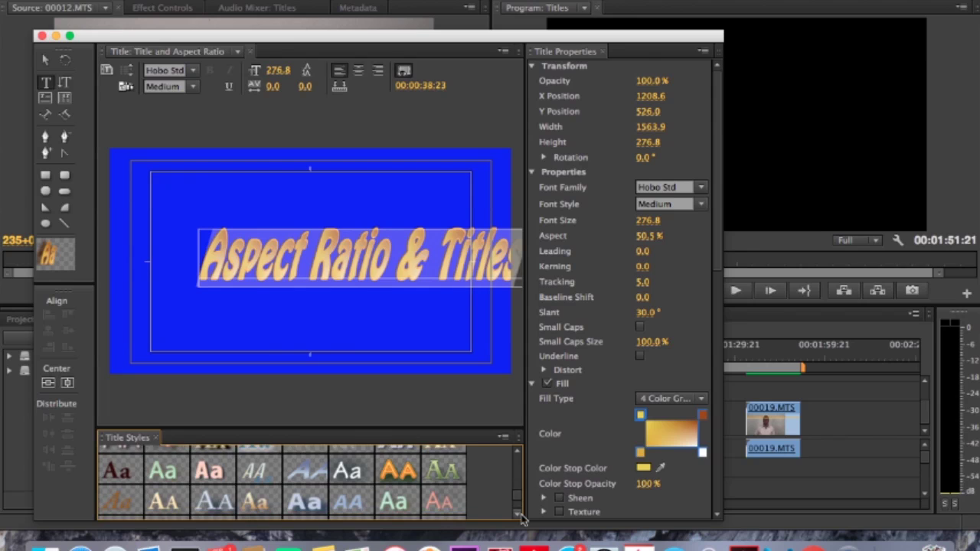
pyautogui.click(520, 517)
pyautogui.click(520, 517)
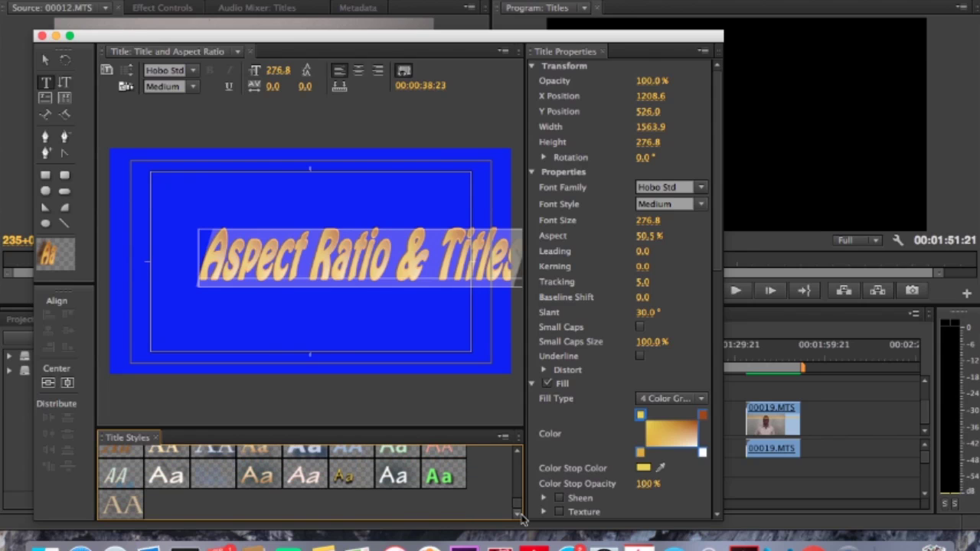
pyautogui.click(517, 452)
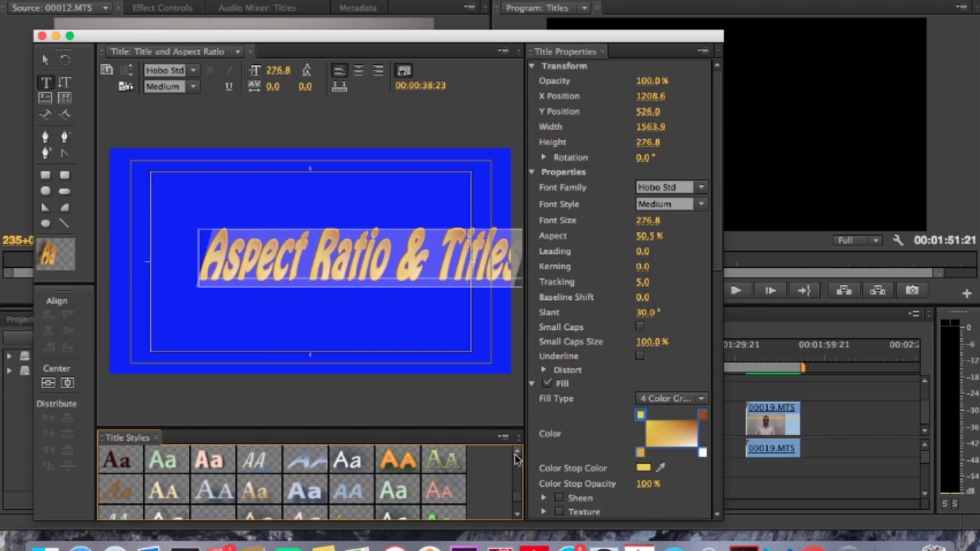
pyautogui.click(517, 452)
pyautogui.click(517, 451)
pyautogui.click(517, 452)
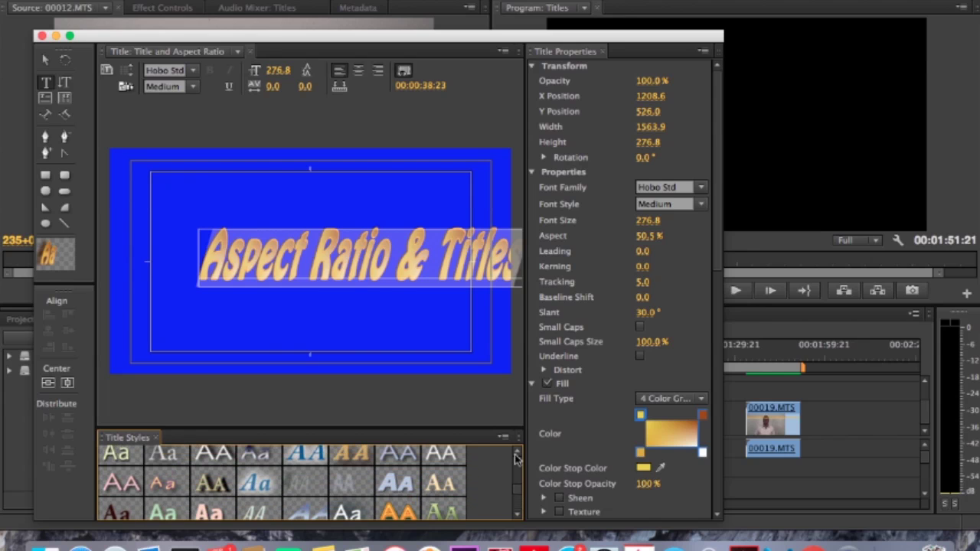
pyautogui.click(517, 452)
pyautogui.click(517, 454)
pyautogui.click(517, 454)
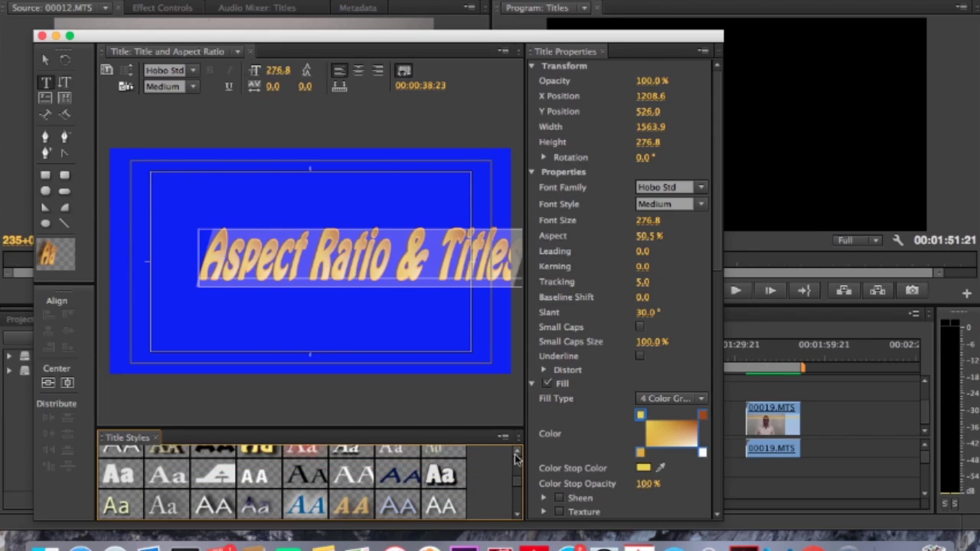
pyautogui.click(517, 454)
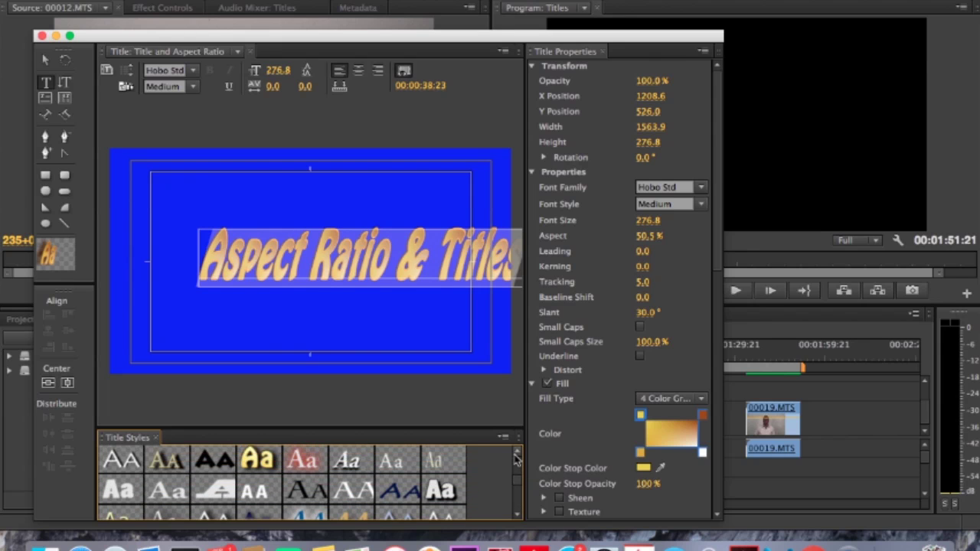
pyautogui.click(256, 462)
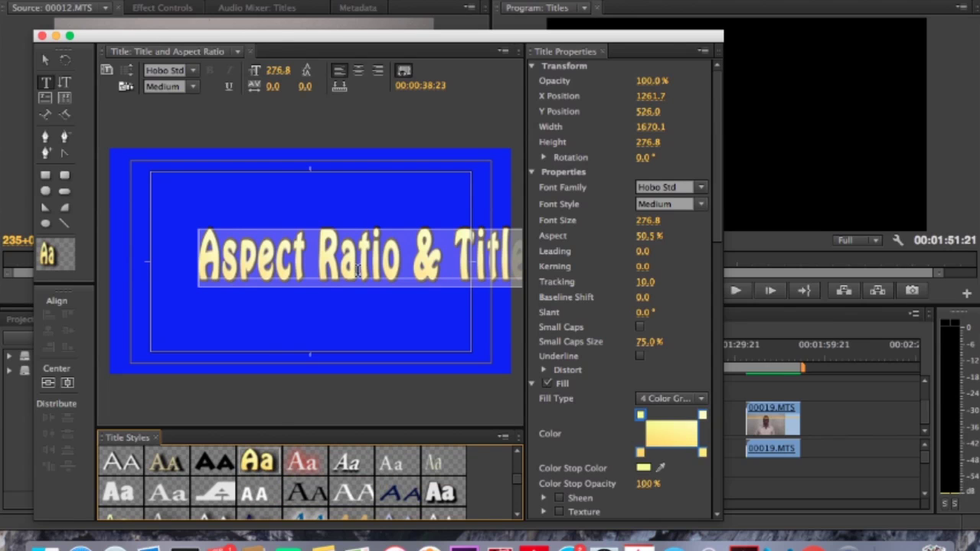
# - Resize the title text freehand to about 1125.7 wide and 339.2 high, place it near the frame's center, and deselect it
pyautogui.click(44, 60)
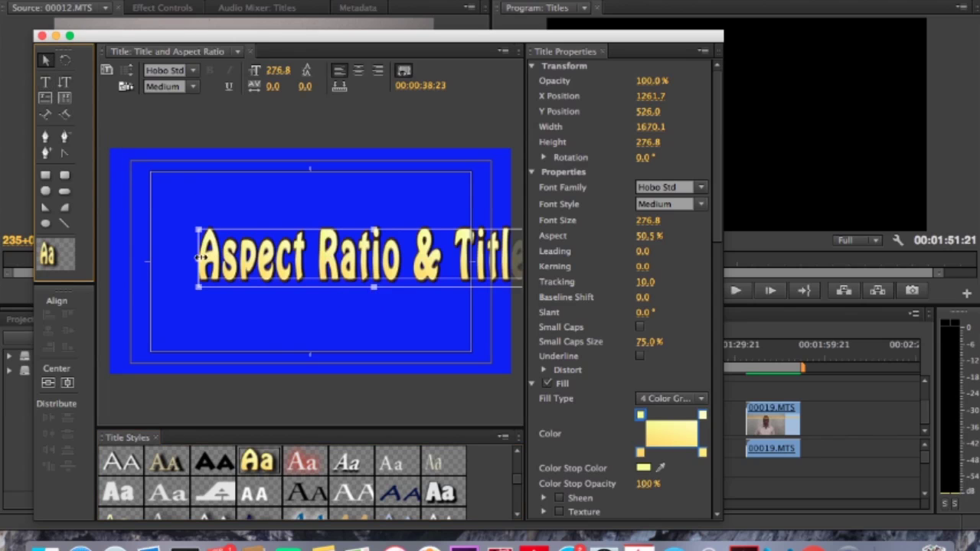
pyautogui.moveTo(199, 258); pyautogui.dragTo(392, 260)
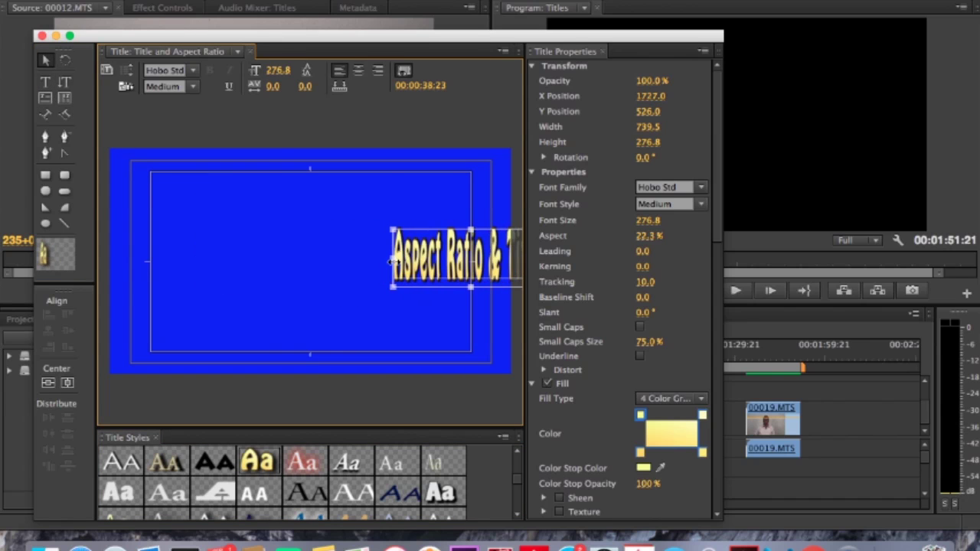
pyautogui.moveTo(466, 261); pyautogui.dragTo(321, 260)
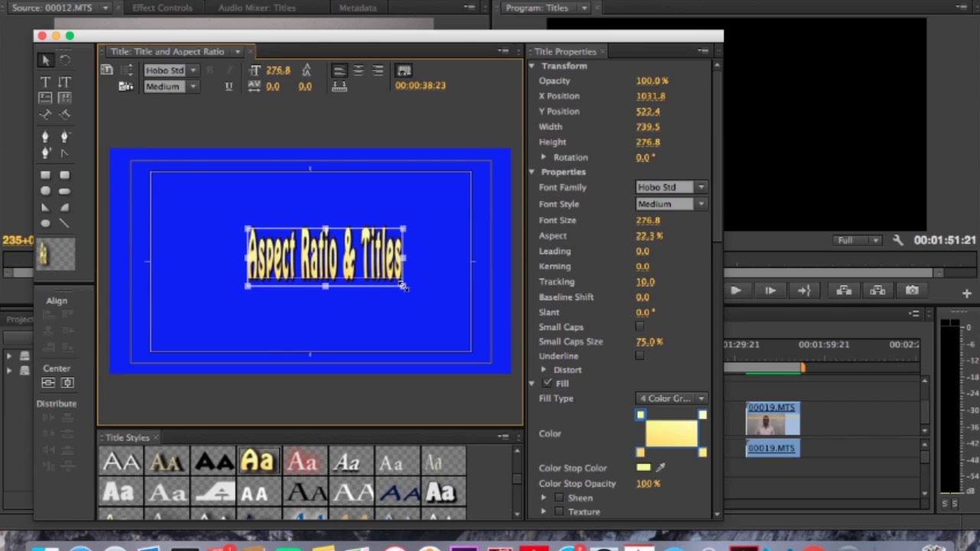
pyautogui.moveTo(403, 287); pyautogui.dragTo(431, 298)
pyautogui.moveTo(204, 262); pyautogui.dragTo(195, 262)
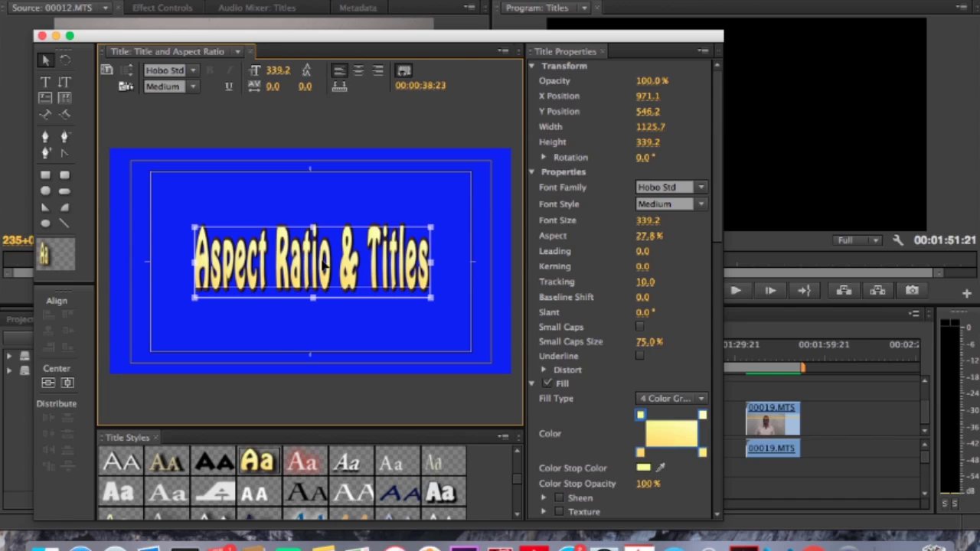
pyautogui.click(320, 335)
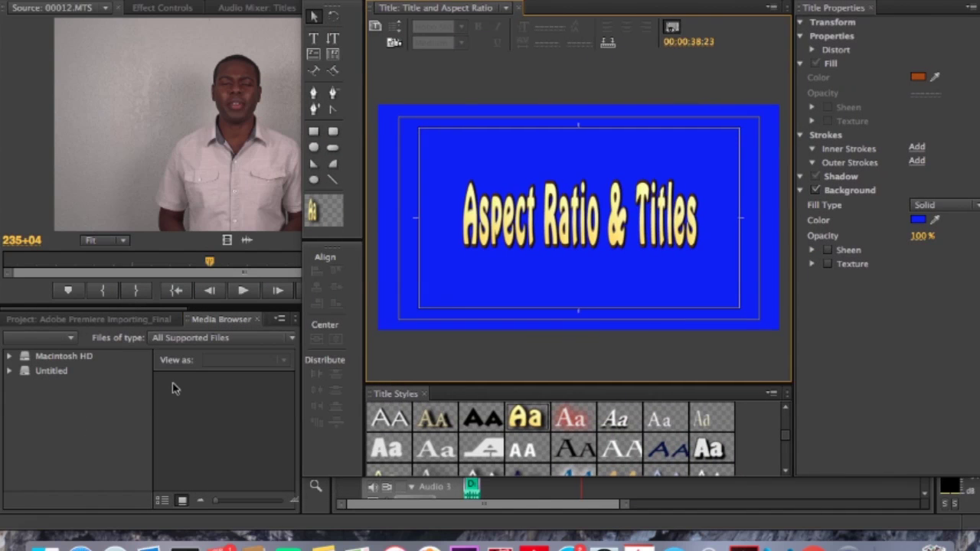
# - Close the title editor and place the "Title and Aspect Ratio" title on Video 2 above the first talking clip
pyautogui.click(173, 383)
pyautogui.click(103, 322)
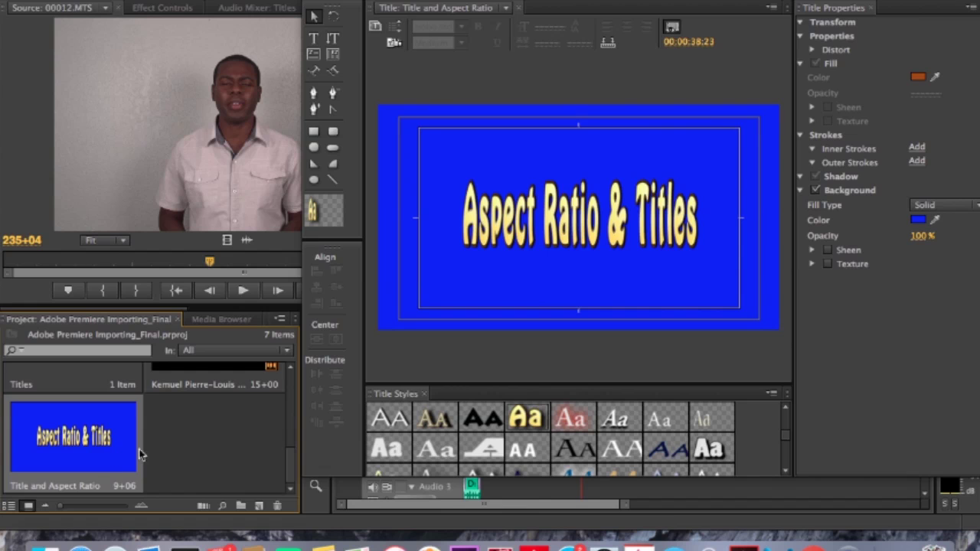
pyautogui.click(168, 459)
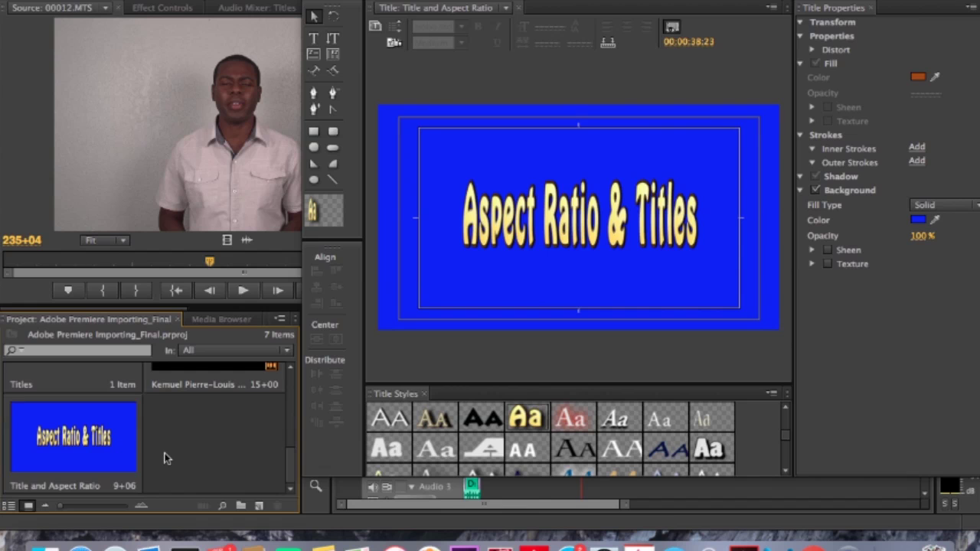
pyautogui.click(316, 2)
pyautogui.moveTo(128, 441); pyautogui.dragTo(495, 394)
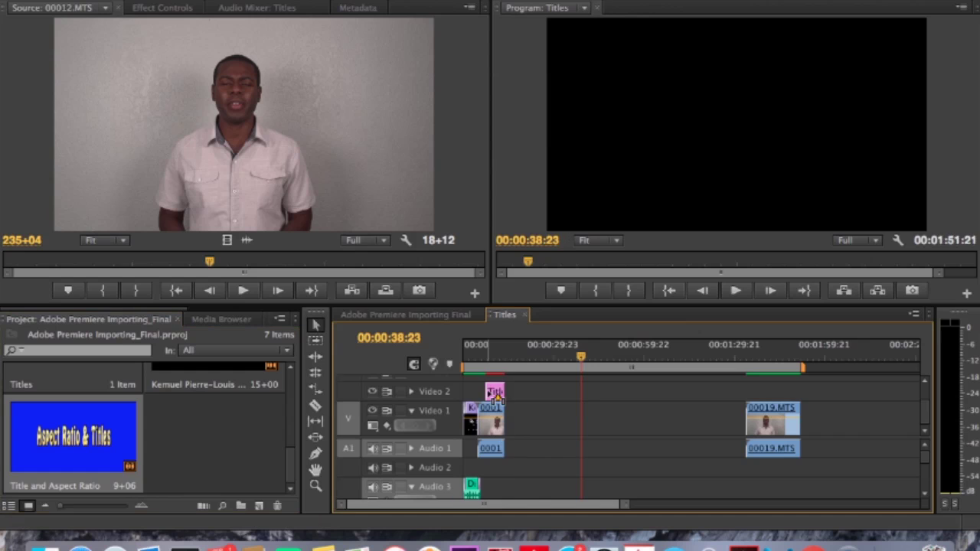
# - Preview the placed title at about 00:00:09:10 and check its resize frame in the program monitor
pyautogui.click(490, 357)
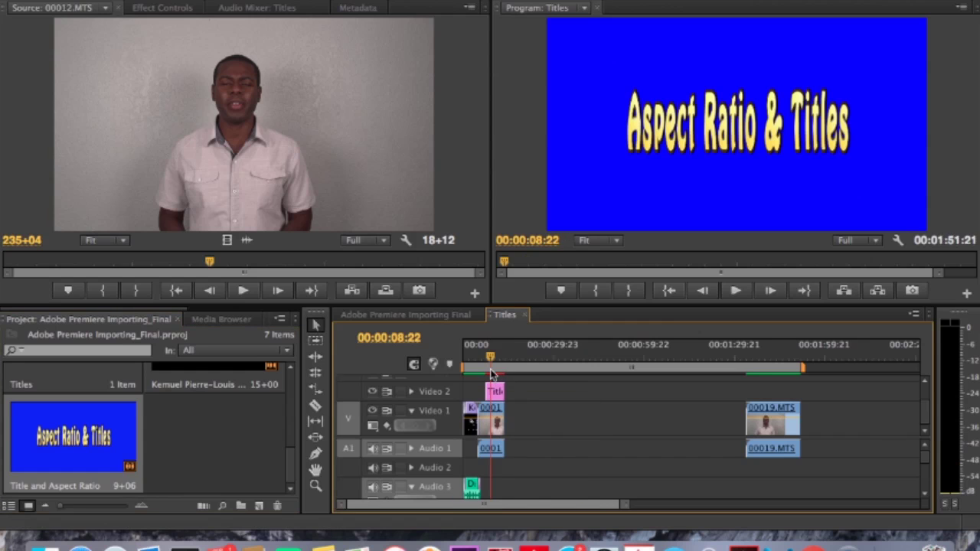
pyautogui.moveTo(485, 371); pyautogui.dragTo(492, 371)
pyautogui.click(594, 203)
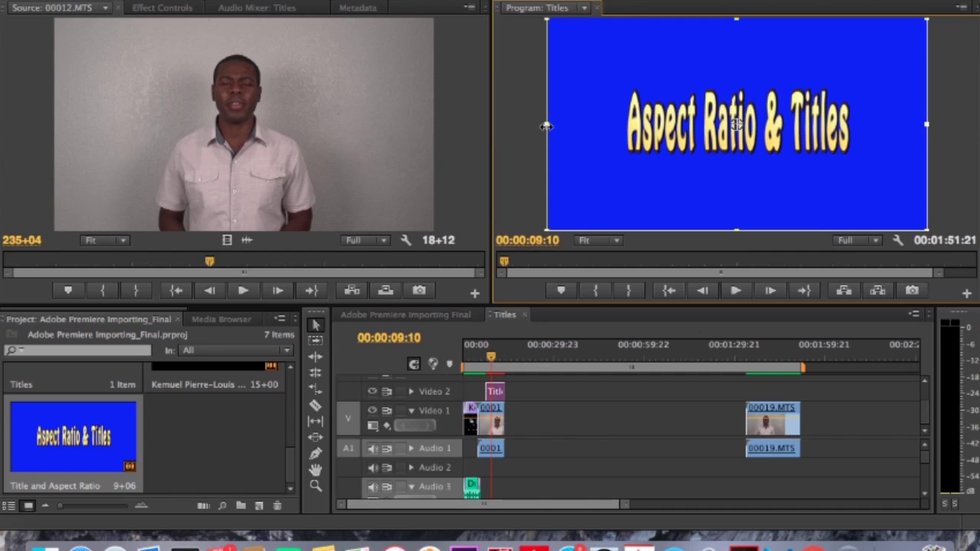
pyautogui.click(620, 406)
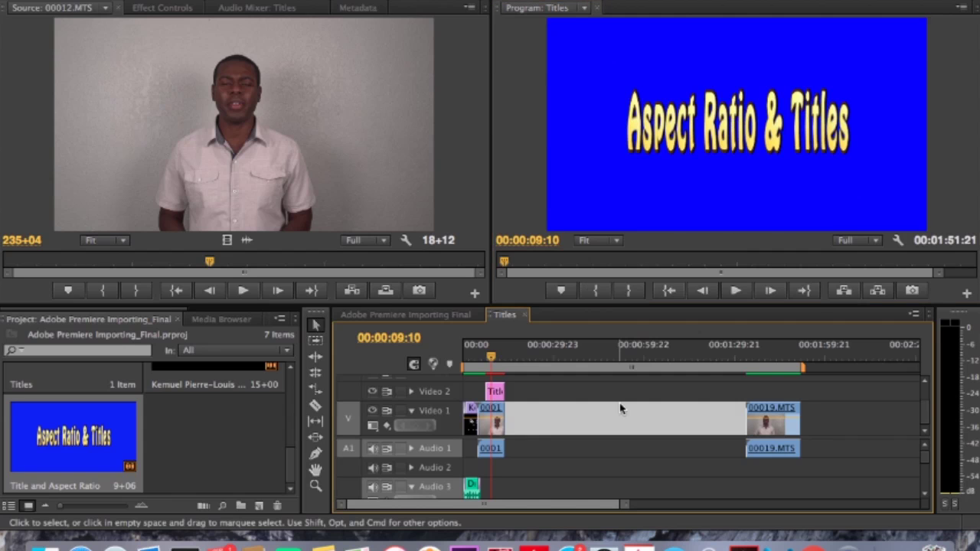
# - Reopen the title from its Video 2 clip in the title editor, close the editor, and save the project
pyautogui.click(496, 393)
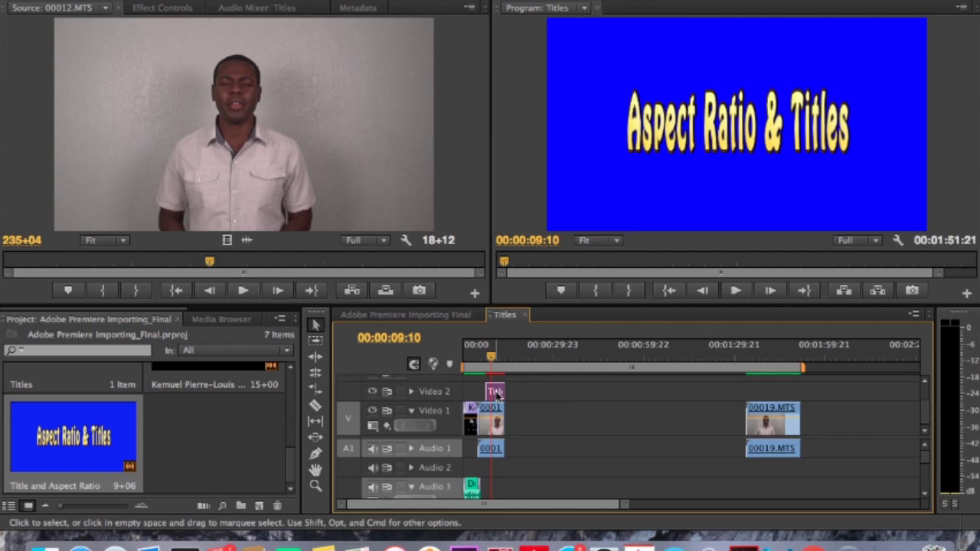
pyautogui.doubleClick(496, 392)
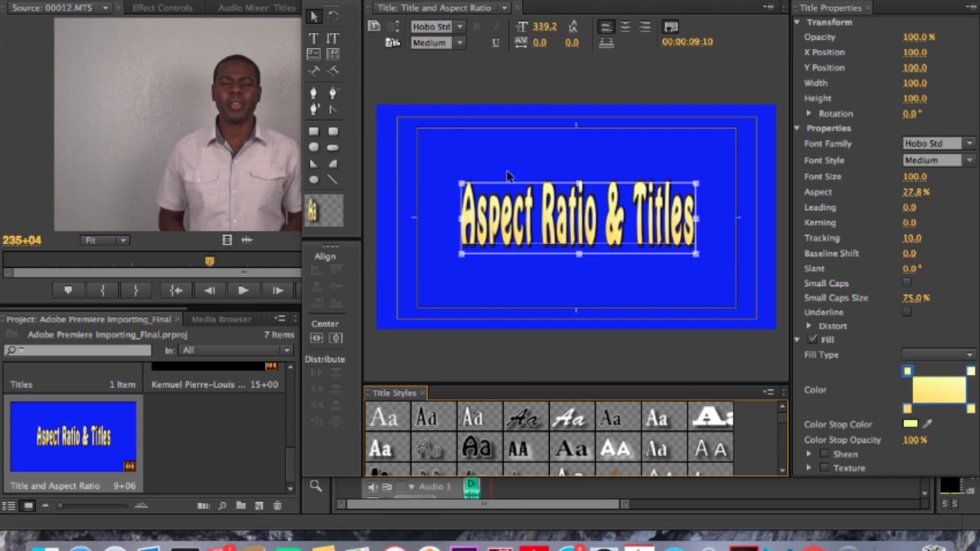
pyautogui.click(507, 172)
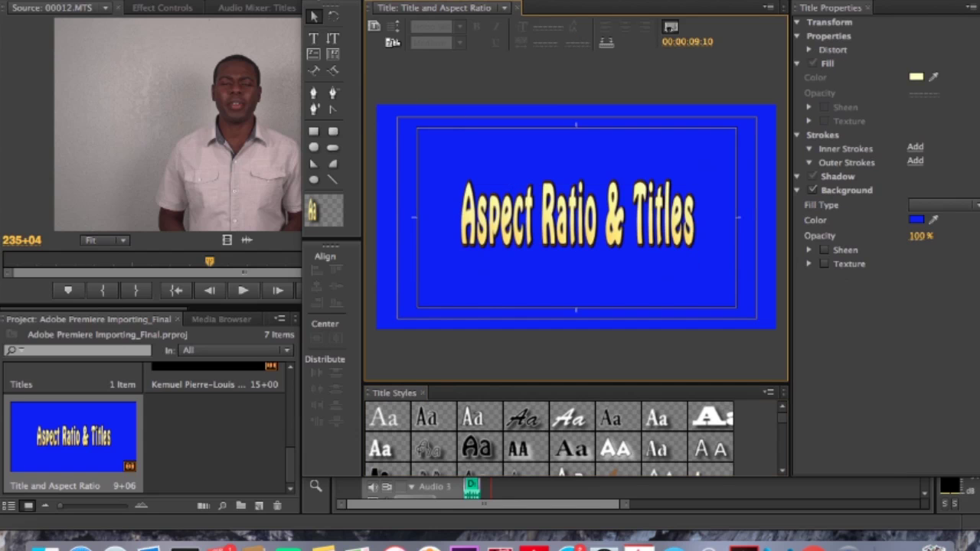
pyautogui.click(313, 2)
pyautogui.press('super+s')
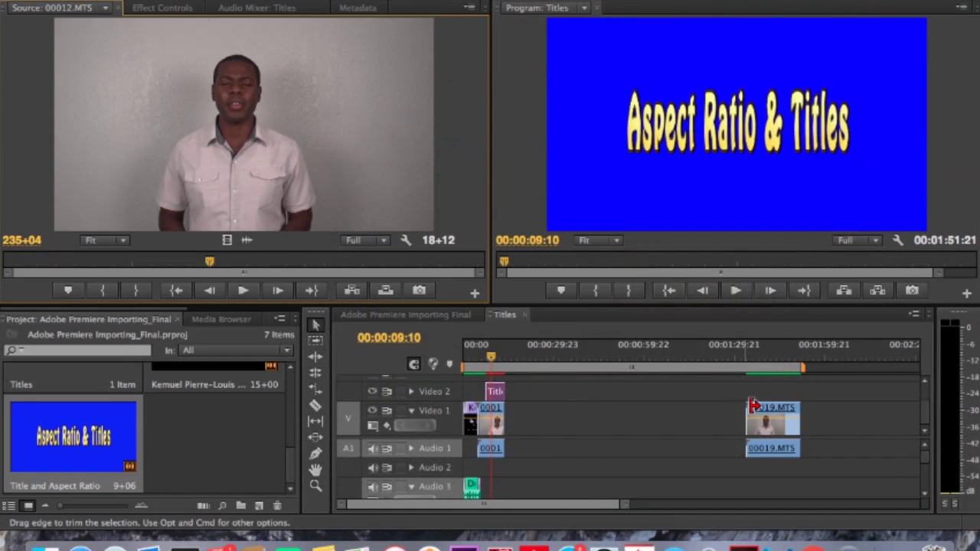
# - View the sequence at 00:01:38:19 and open the 00019.MTS clip in the source monitor
pyautogui.click(762, 360)
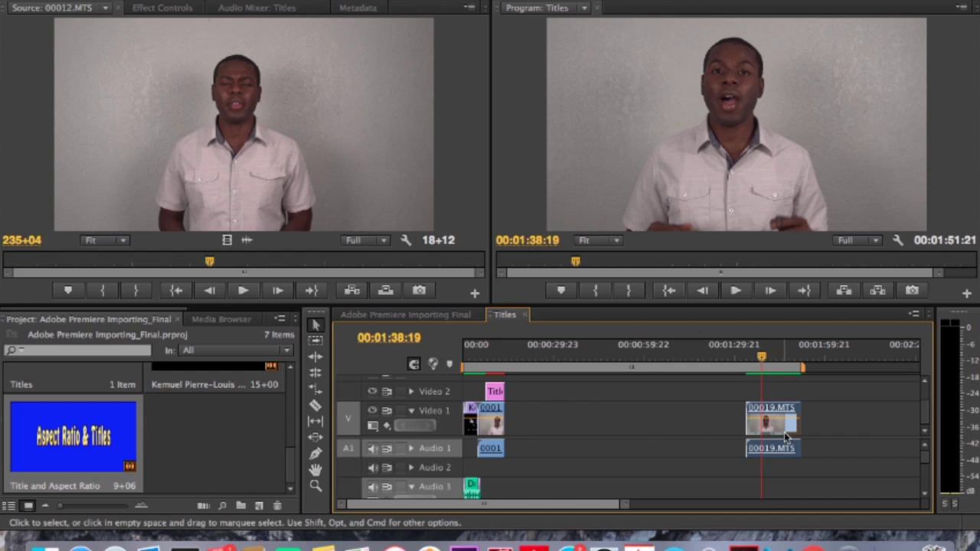
pyautogui.doubleClick(784, 434)
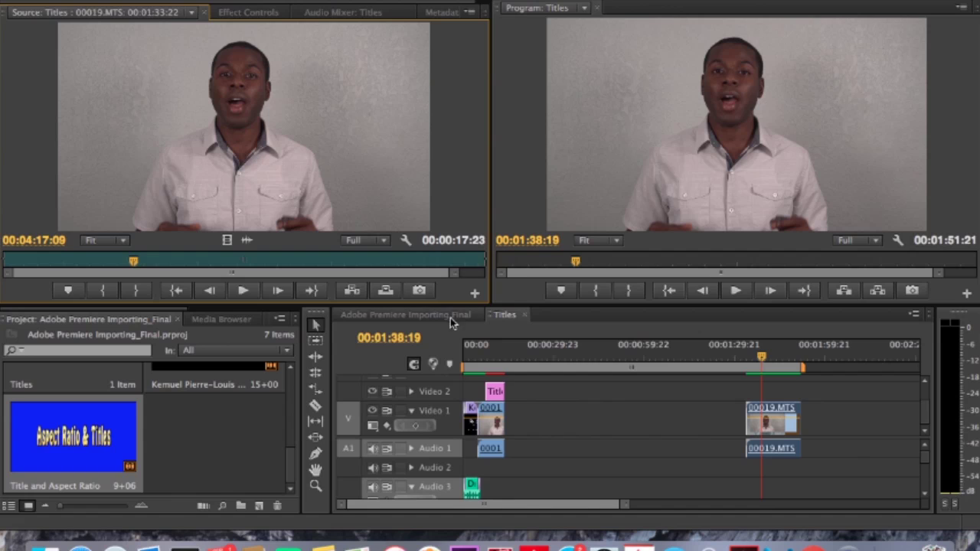
# - At 00:00:11:05, shrink the title clip freehand to about a third of the frame width and move it to the frame's lower-right corner
pyautogui.click(496, 393)
pyautogui.click(498, 363)
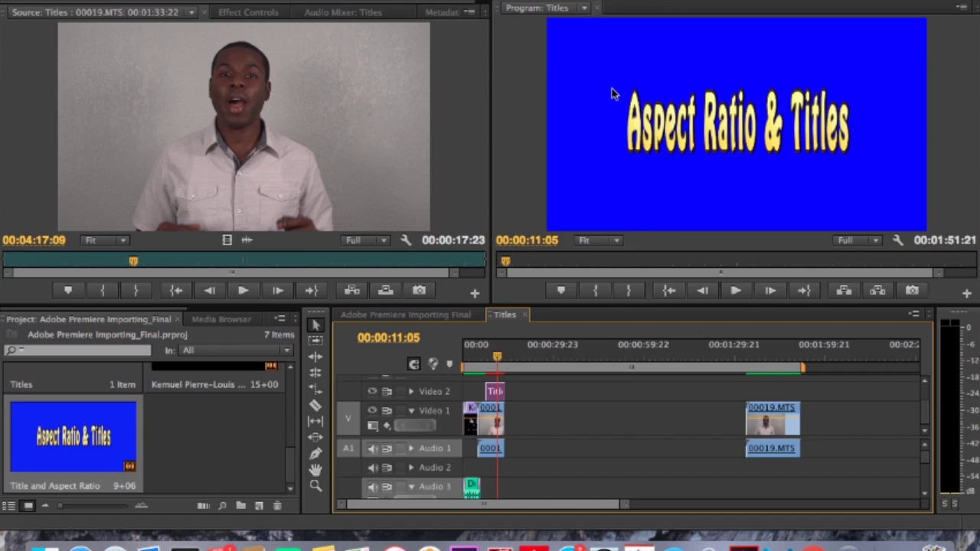
pyautogui.click(679, 152)
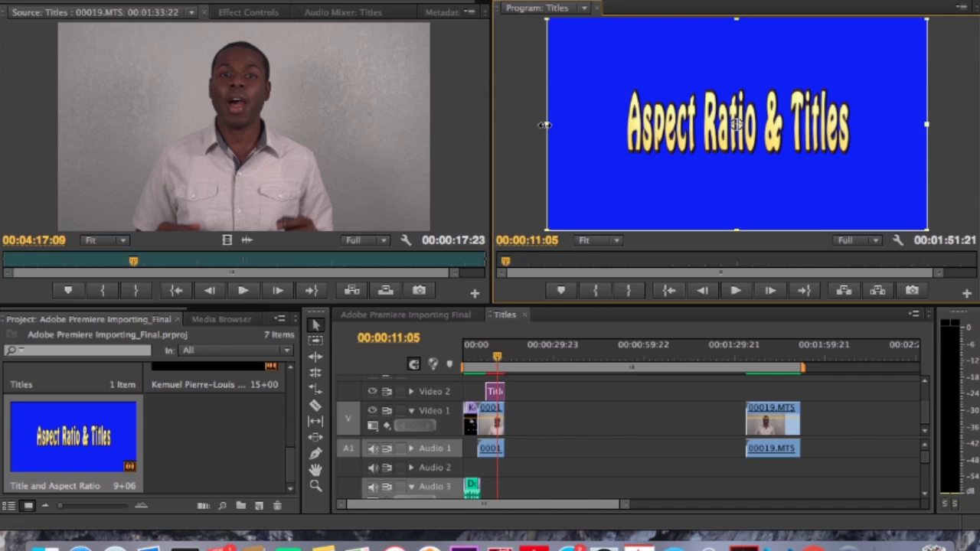
pyautogui.moveTo(544, 125); pyautogui.dragTo(599, 189)
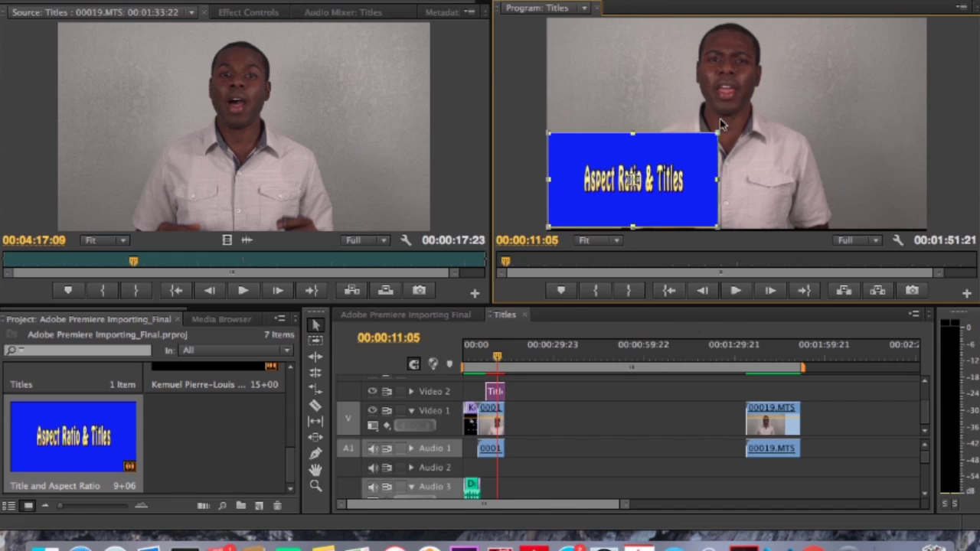
pyautogui.moveTo(716, 133); pyautogui.dragTo(674, 143)
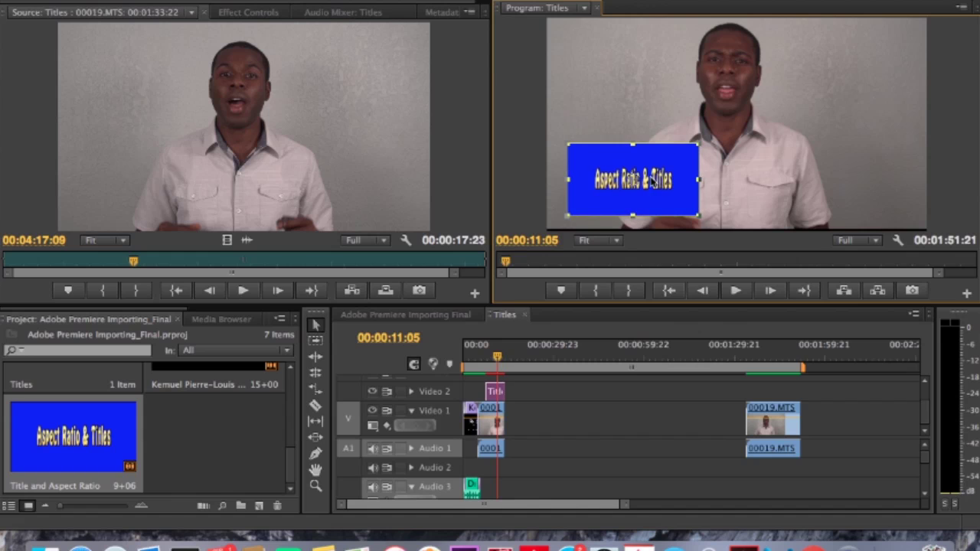
pyautogui.moveTo(656, 182); pyautogui.dragTo(885, 194)
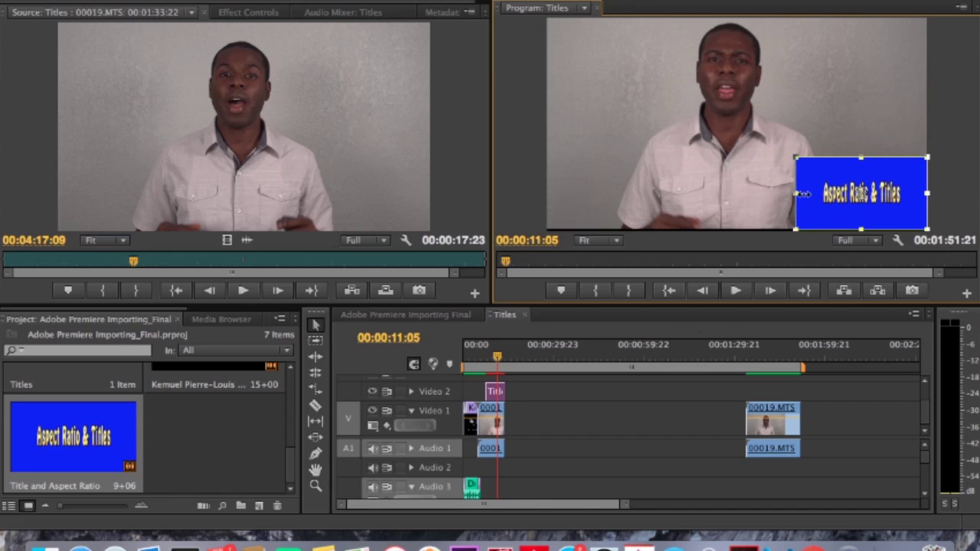
# - Enlarge and shift the title clip, and scale it down to about 40% of the frame width near the frame's lower-right corner
pyautogui.moveTo(804, 194); pyautogui.dragTo(731, 194)
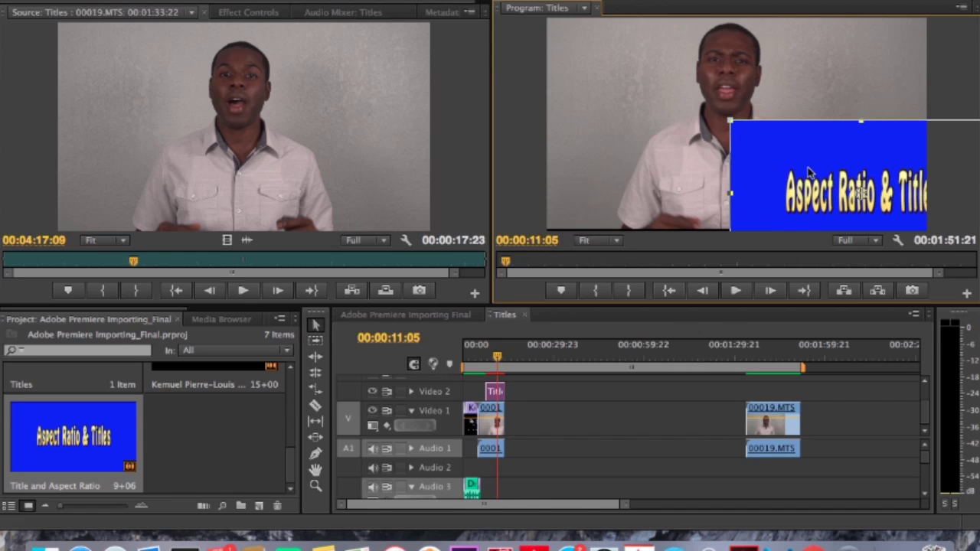
pyautogui.moveTo(811, 173); pyautogui.dragTo(781, 176)
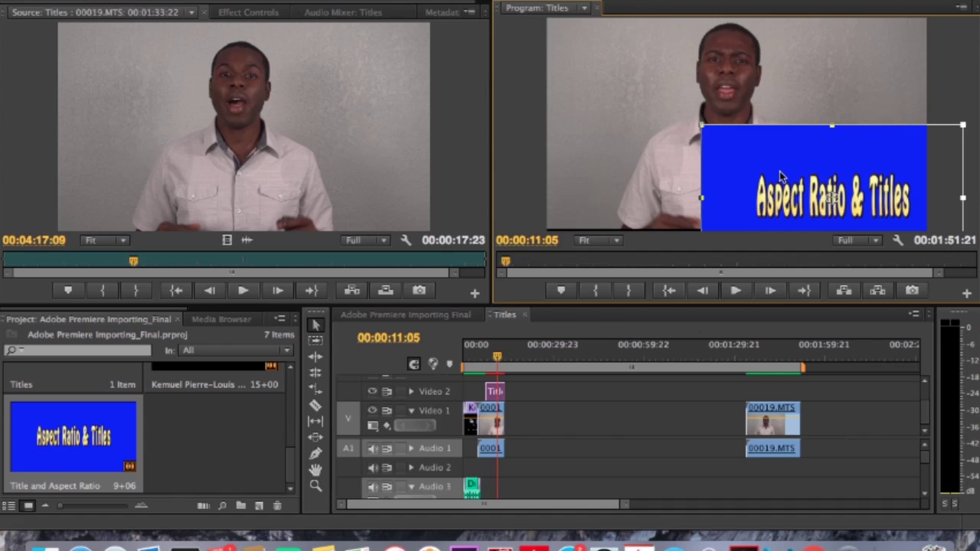
pyautogui.moveTo(703, 125); pyautogui.dragTo(801, 171)
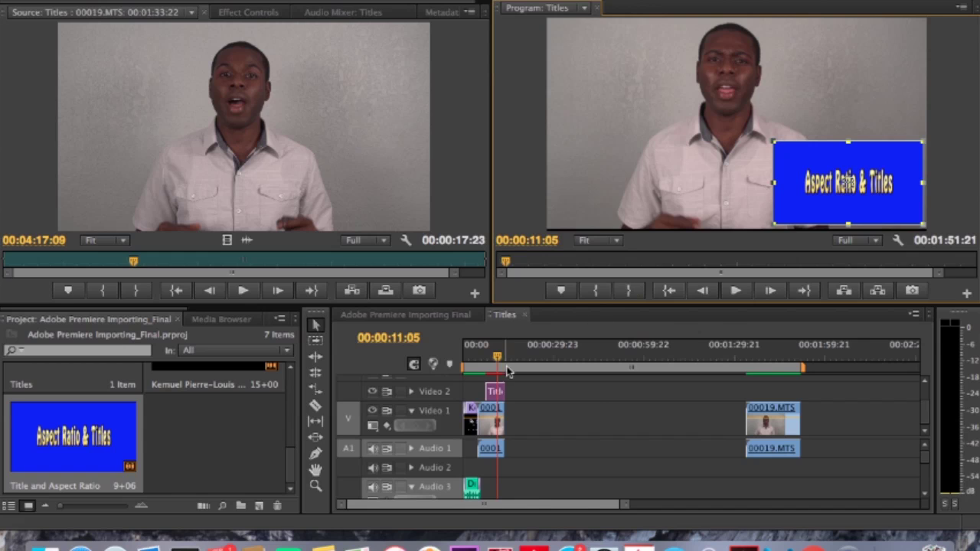
# - Play the sequence from just before the title clip to review the picture-in-picture title, and stop playback at about 00:00:23:05
pyautogui.click(477, 370)
pyautogui.press('space')
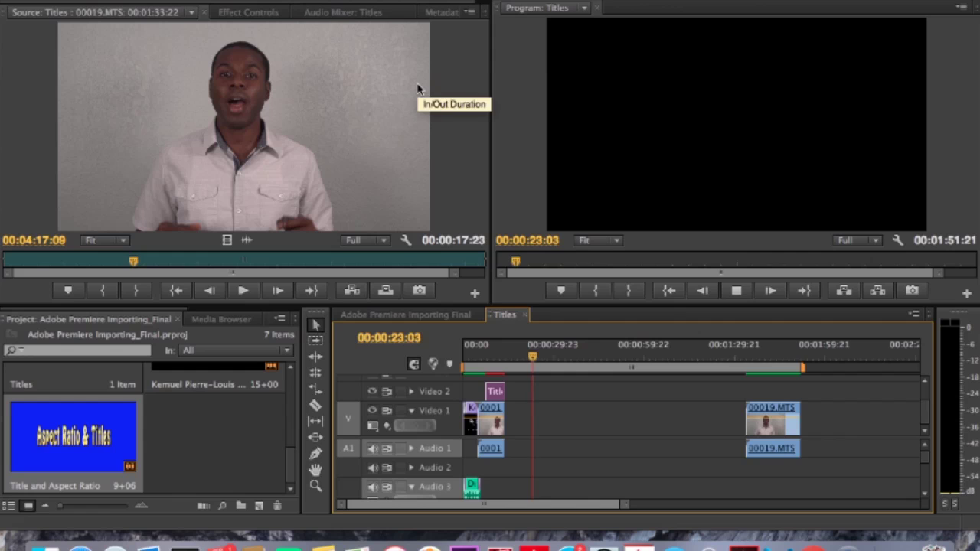
pyautogui.press('space')
# - Create a default still title named PREMIERE at 1920 × 1080, 23.976 fps, with square pixels
pyautogui.click(404, 4)
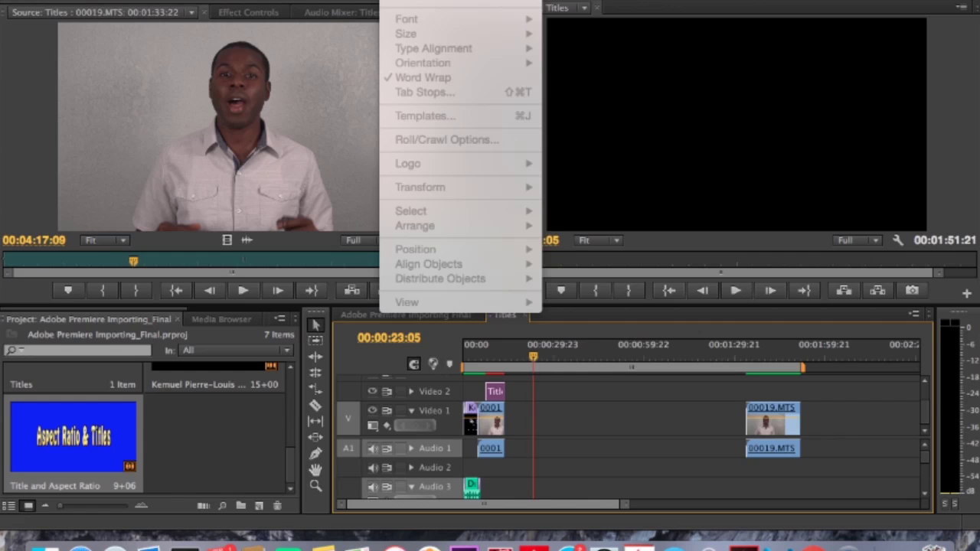
pyautogui.moveTo(521, 3)
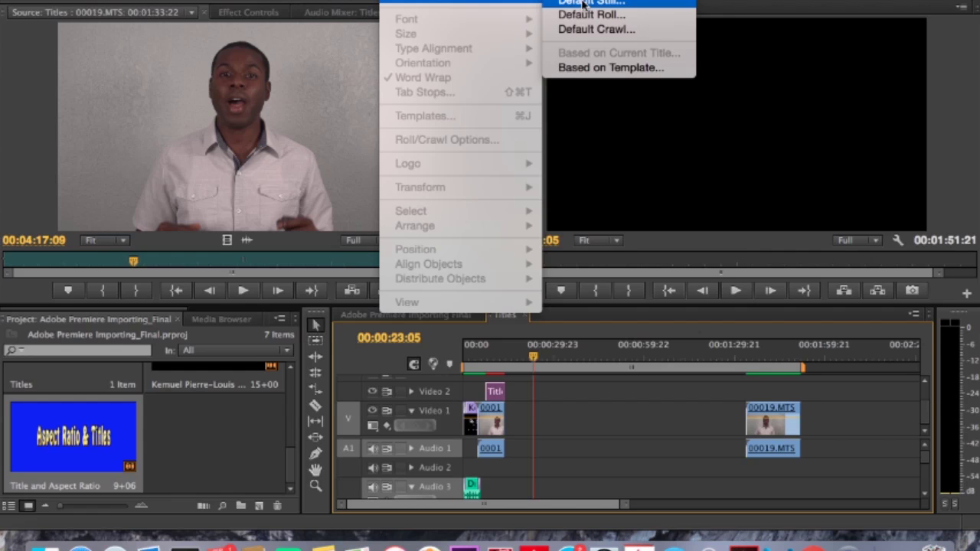
pyautogui.click(585, 4)
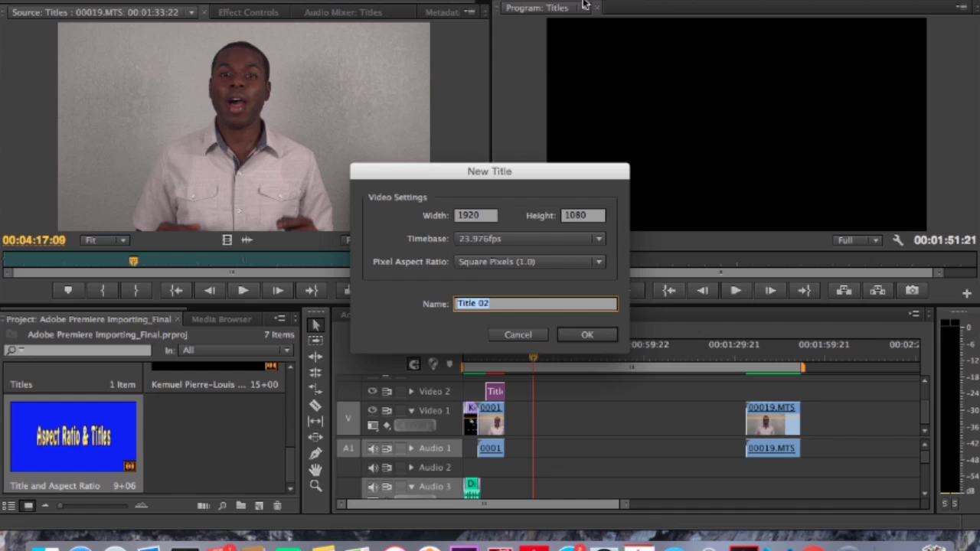
pyautogui.write('PREMIERE')
pyautogui.click(589, 340)
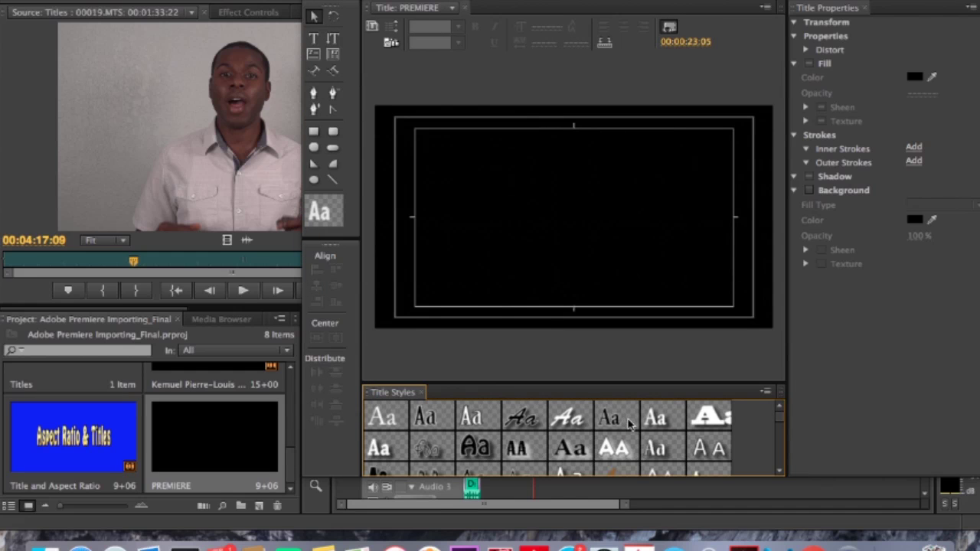
# - Choose the slanted white title style with the blue shadow and add the text PREMIERE in the upper-left part of the frame
pyautogui.scroll(-5, 628, 424)
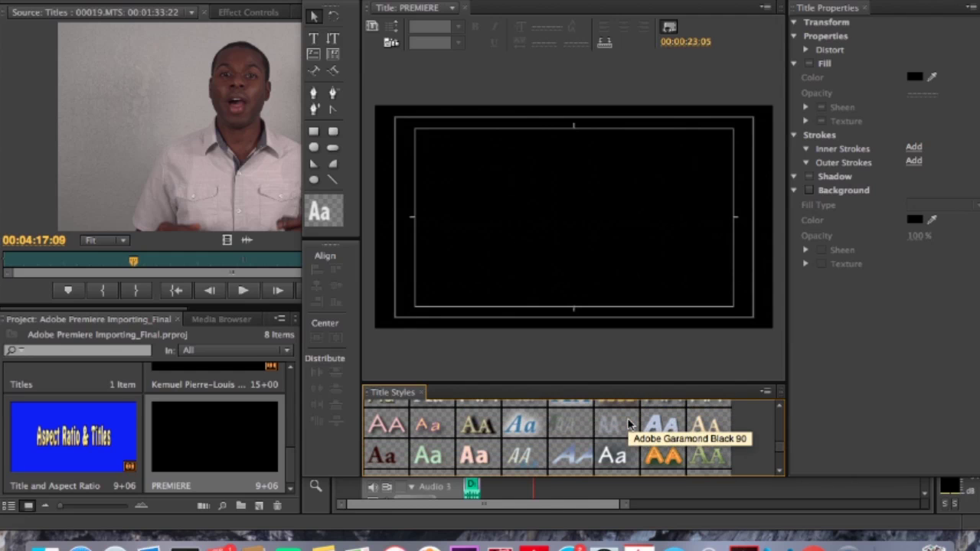
pyautogui.scroll(-2, 628, 423)
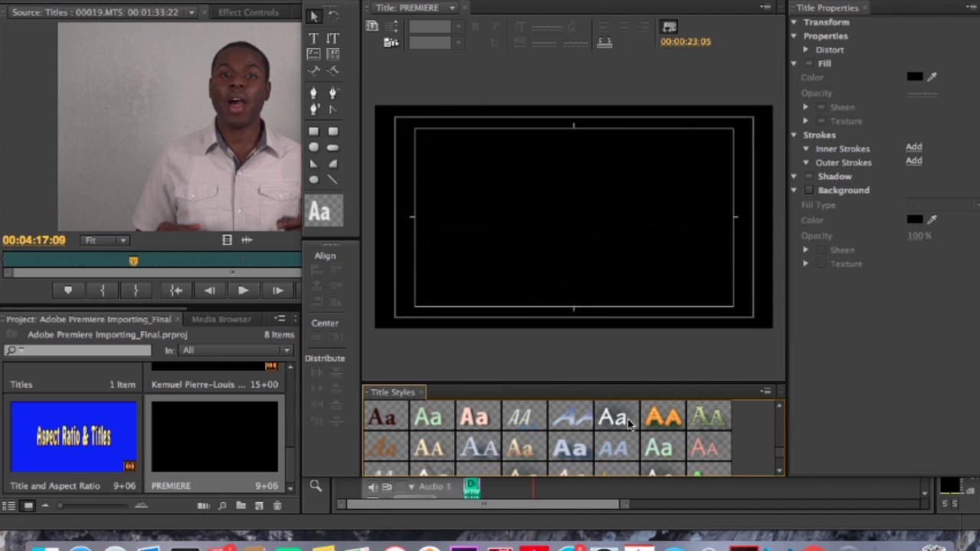
pyautogui.click(509, 420)
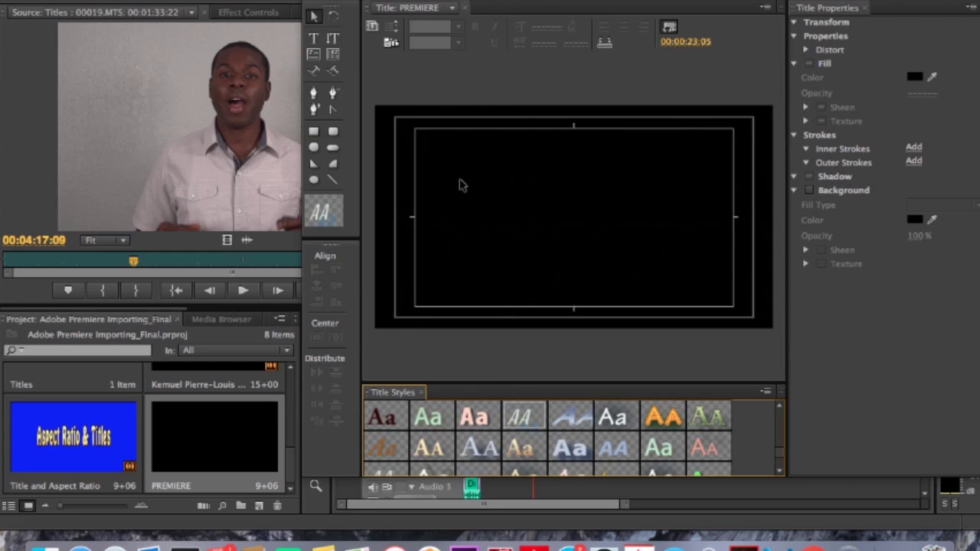
pyautogui.click(314, 37)
pyautogui.click(461, 203)
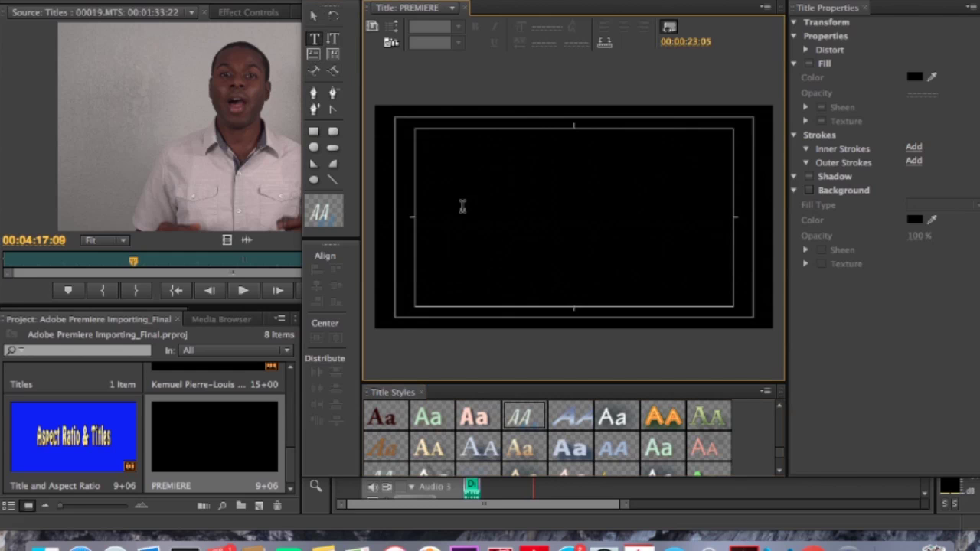
pyautogui.write('PR')
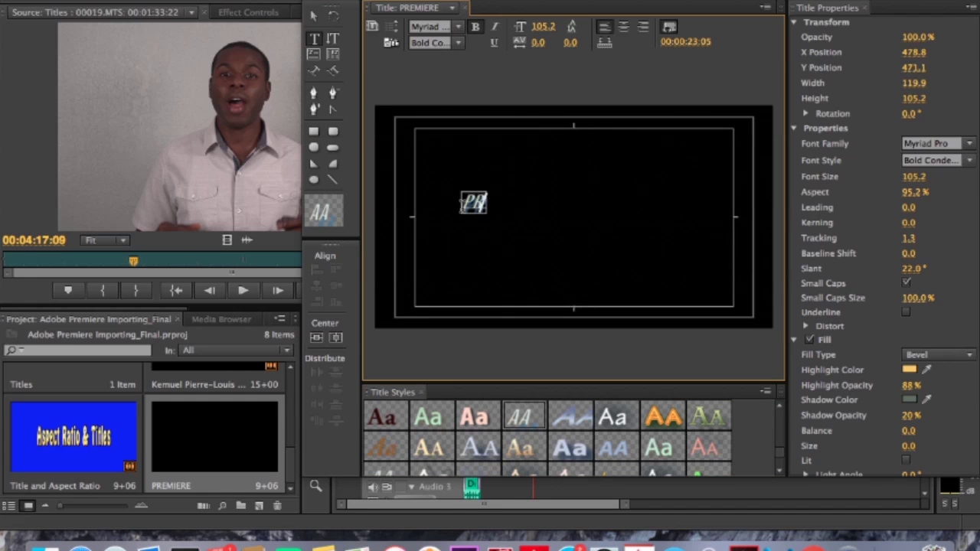
pyautogui.write('EMIERE')
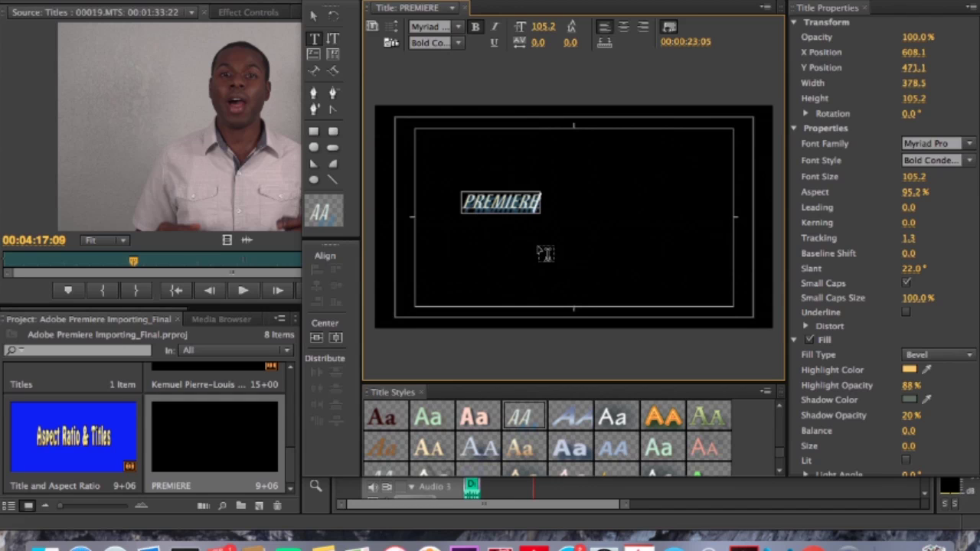
# - Select the whole word PREMIERE in the title and format it as bold and italic
pyautogui.doubleClick(508, 212)
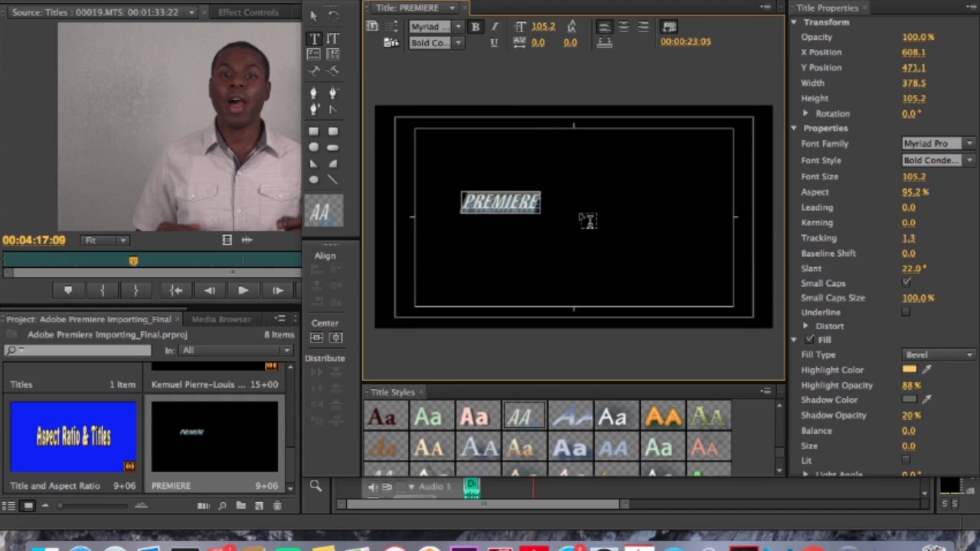
pyautogui.click(539, 201)
pyautogui.moveTo(539, 202); pyautogui.dragTo(457, 198)
pyautogui.moveTo(457, 198)
pyautogui.mouseDown()
pyautogui.moveTo(537, 203)
pyautogui.moveTo(459, 199)
pyautogui.mouseUp()
pyautogui.click(335, 77)
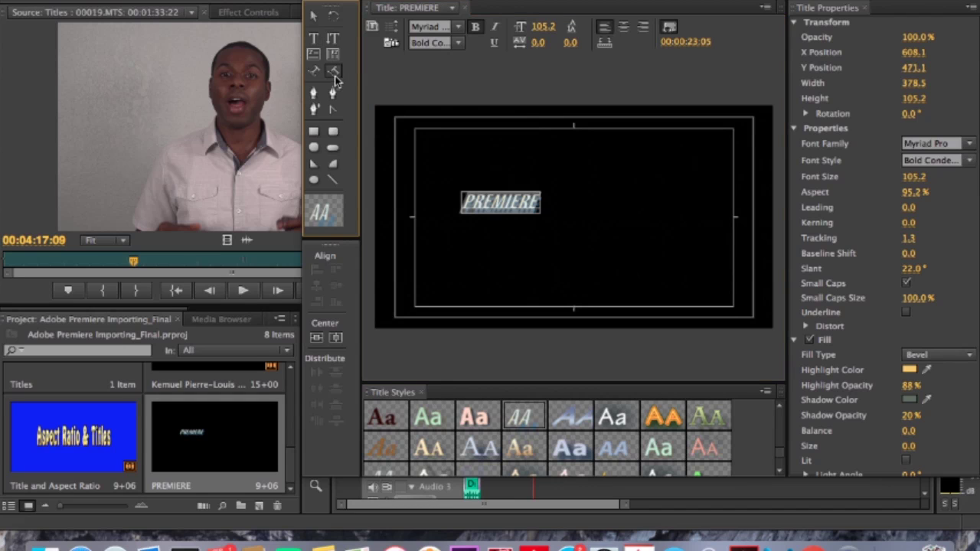
pyautogui.click(494, 32)
pyautogui.click(494, 32)
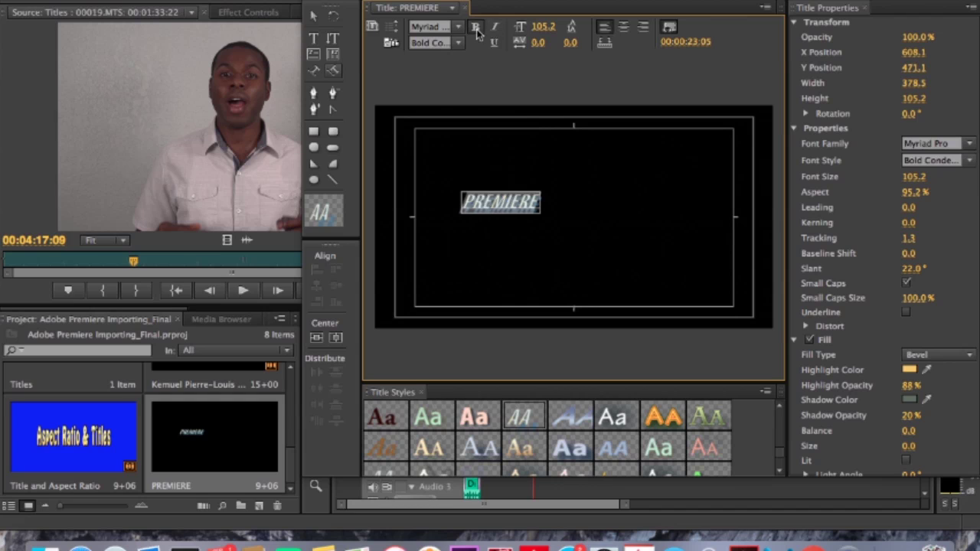
pyautogui.click(476, 29)
pyautogui.click(475, 29)
# - Center-align the PREMIERE text and move it to the middle of the frame
pyautogui.click(625, 26)
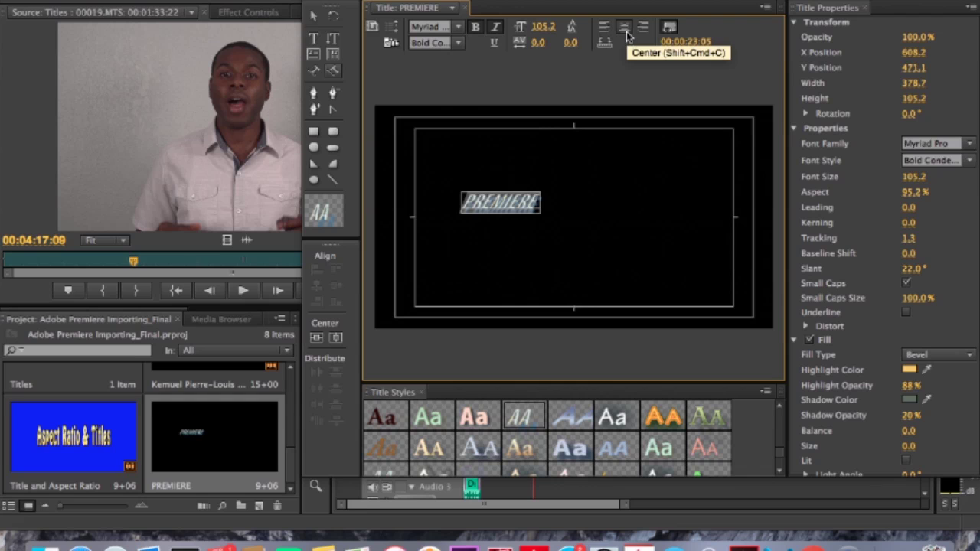
pyautogui.click(313, 16)
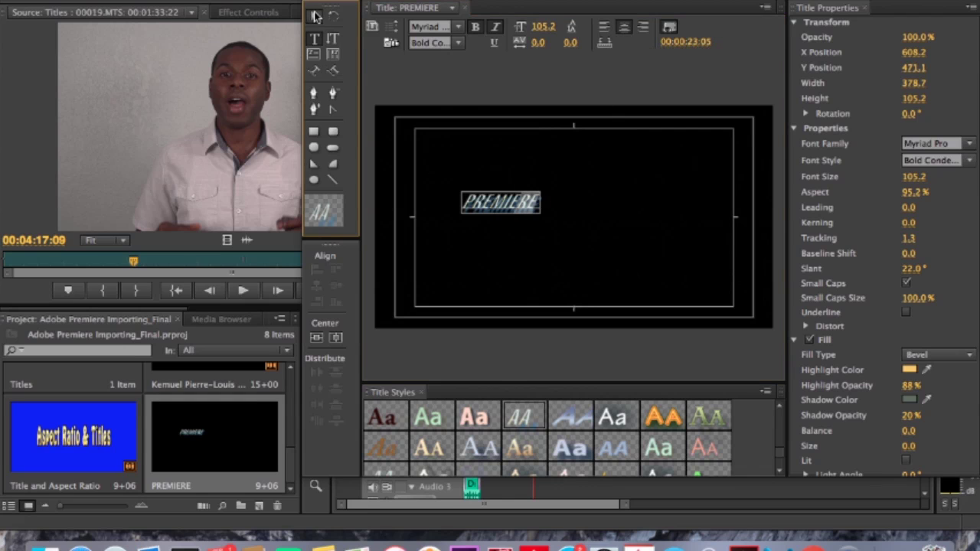
pyautogui.click(604, 28)
pyautogui.click(624, 26)
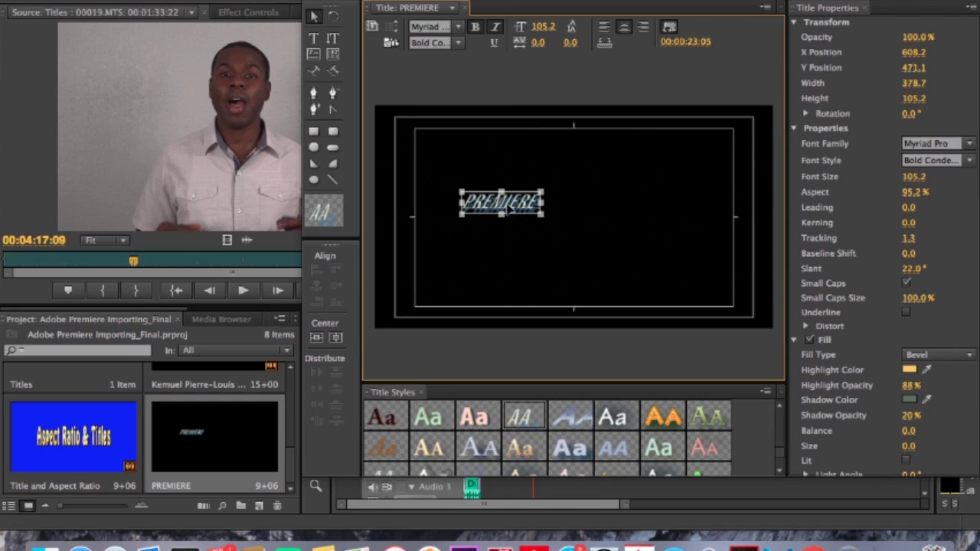
pyautogui.moveTo(508, 204); pyautogui.dragTo(579, 220)
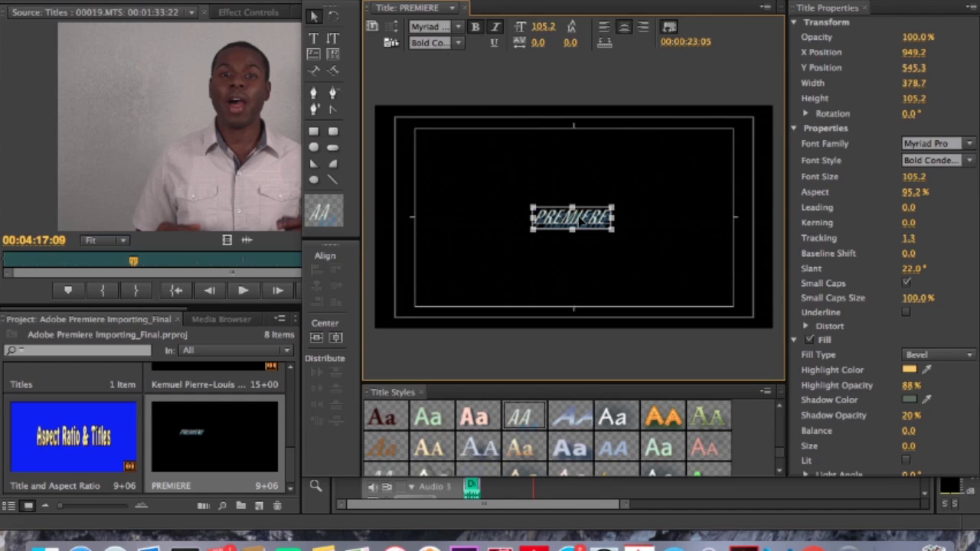
# - Select the PREMIERE text and increase its font size to 251.2
pyautogui.click(563, 192)
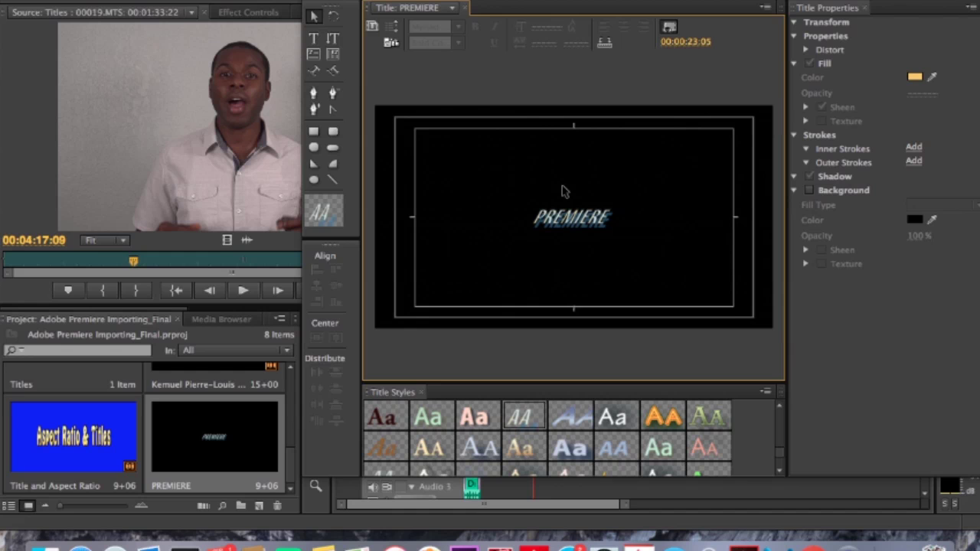
pyautogui.doubleClick(573, 217)
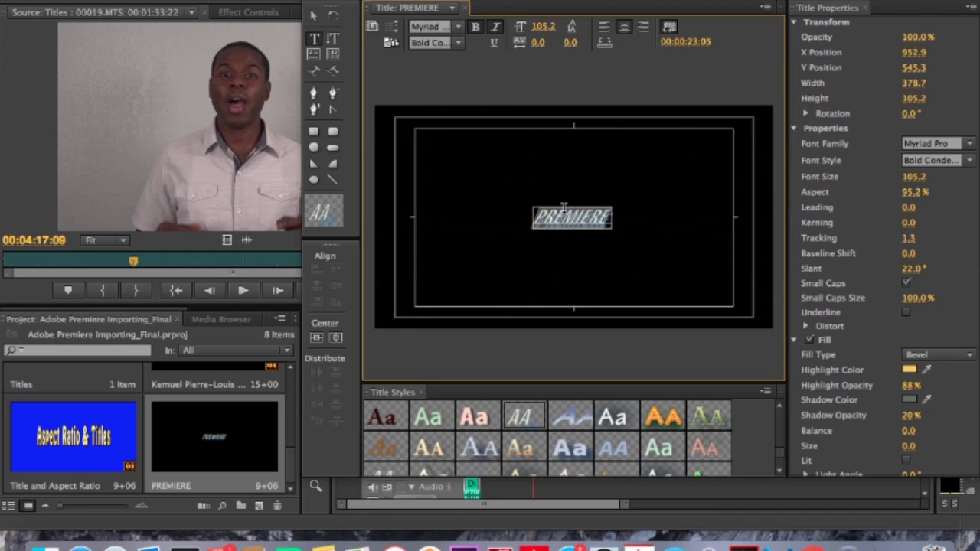
pyautogui.moveTo(914, 177); pyautogui.dragTo(960, 176)
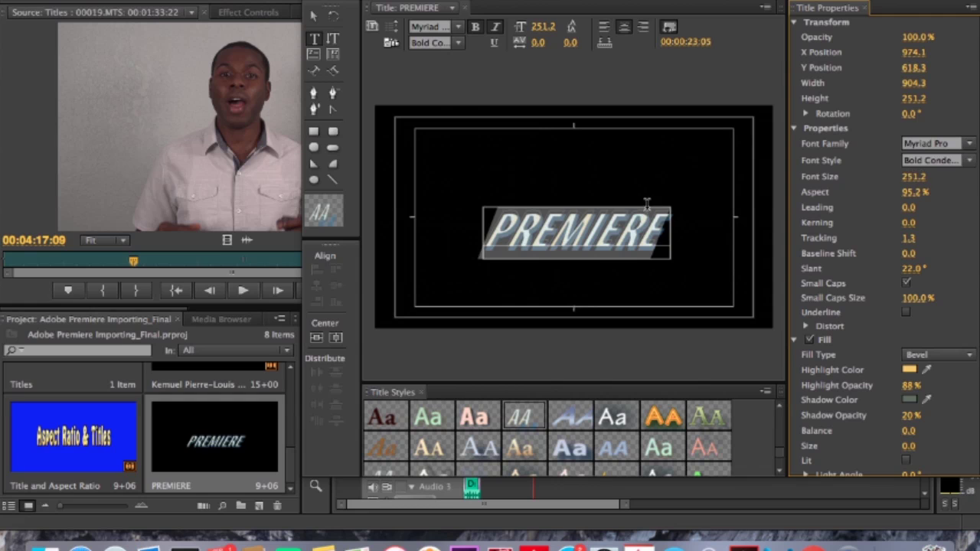
# - Move the enlarged PREMIERE text up to the frame's center, at about X 978 and Y 526, and deselect it
pyautogui.click(552, 191)
pyautogui.click(567, 229)
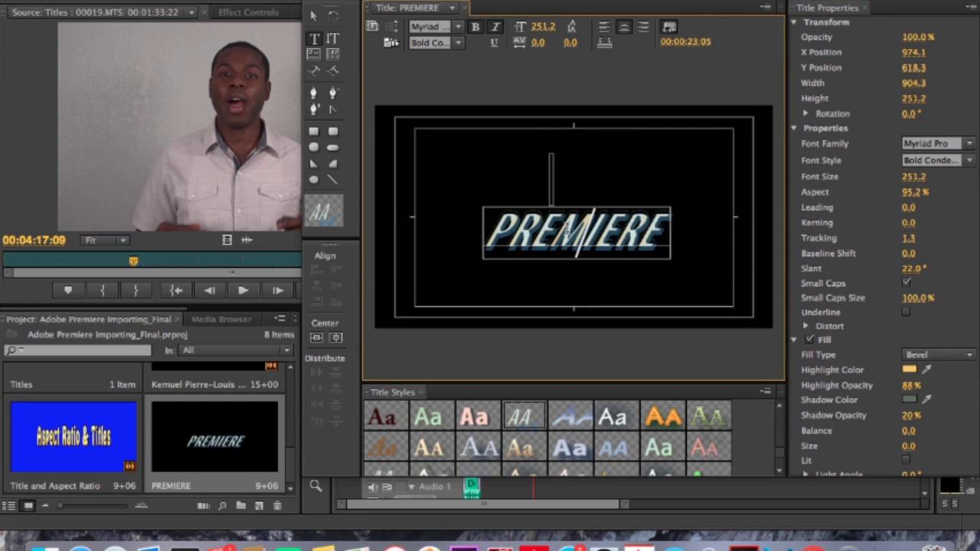
pyautogui.click(313, 15)
pyautogui.moveTo(558, 238); pyautogui.dragTo(557, 218)
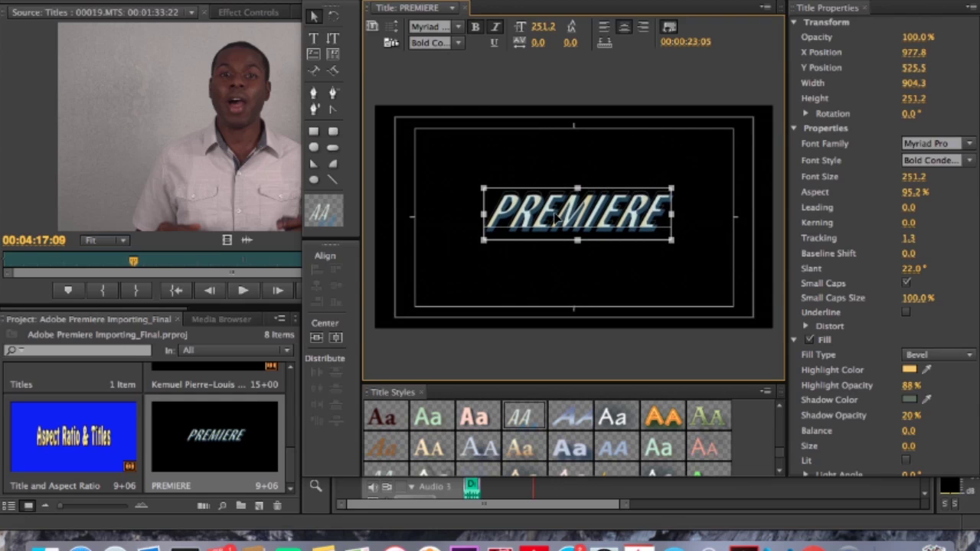
pyautogui.click(499, 151)
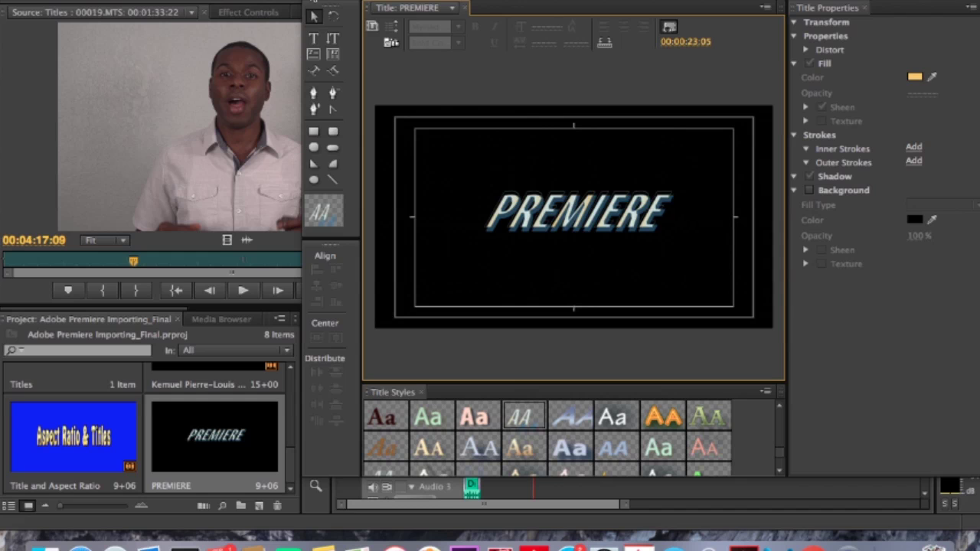
# - Close the title editor and place the PREMIERE title on Video 1 shortly after the playhead, finishing on the desktop
pyautogui.press('super+w')
pyautogui.moveTo(214, 437); pyautogui.dragTo(546, 440)
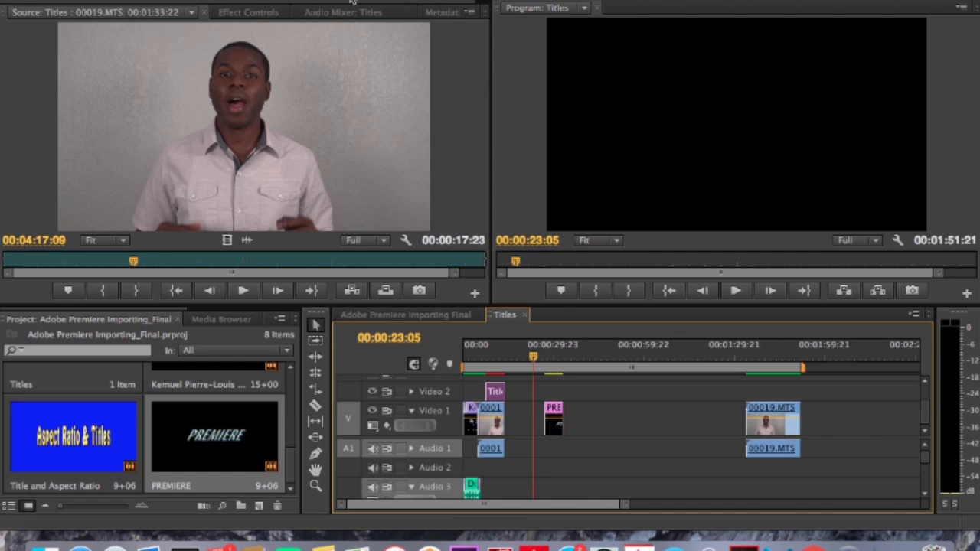
pyautogui.click(24, 4)
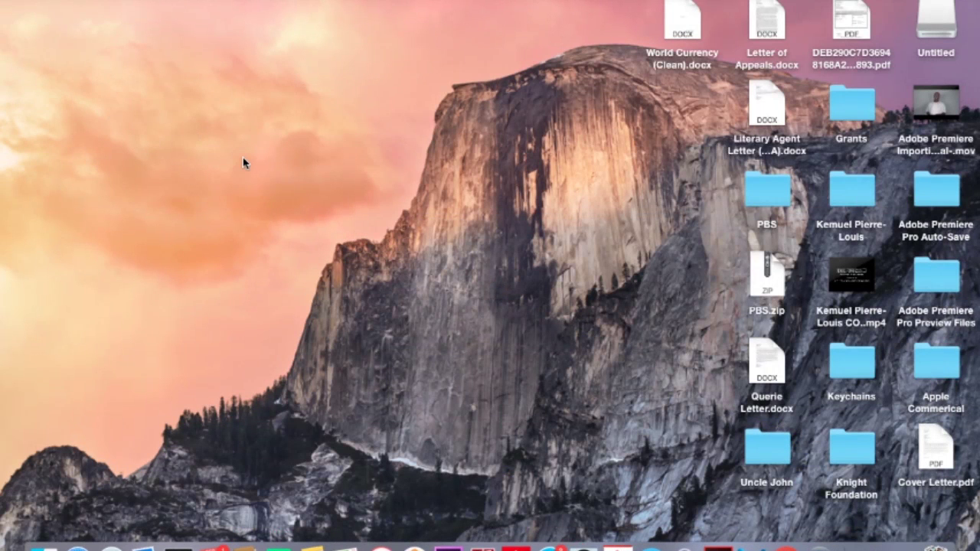